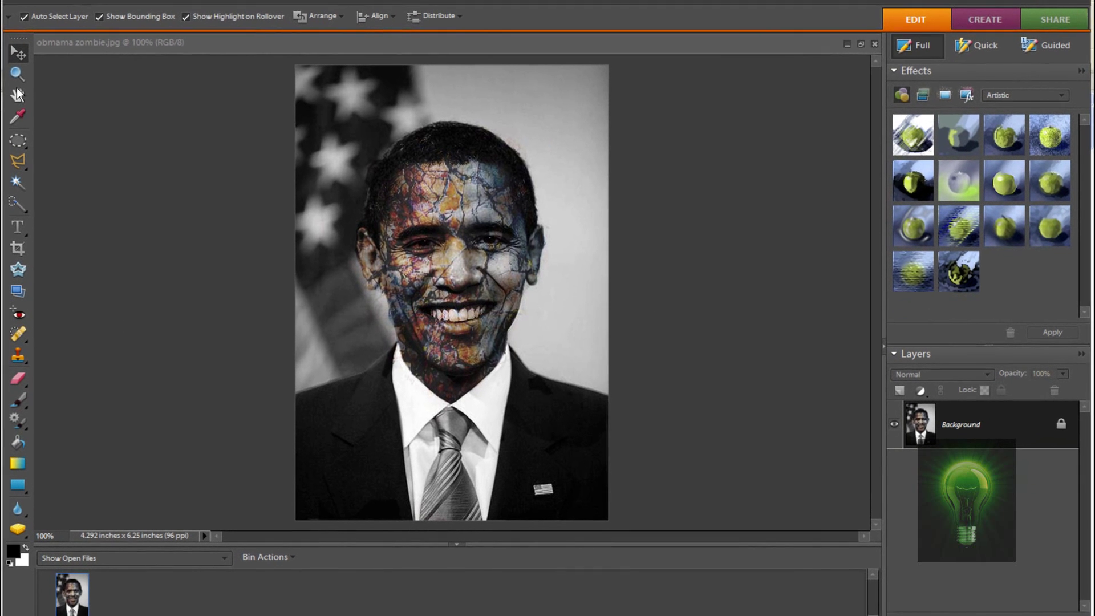
Zoom in on the finished zombie portrait
{"action": "left_click", "coordinate": [67, 97]}
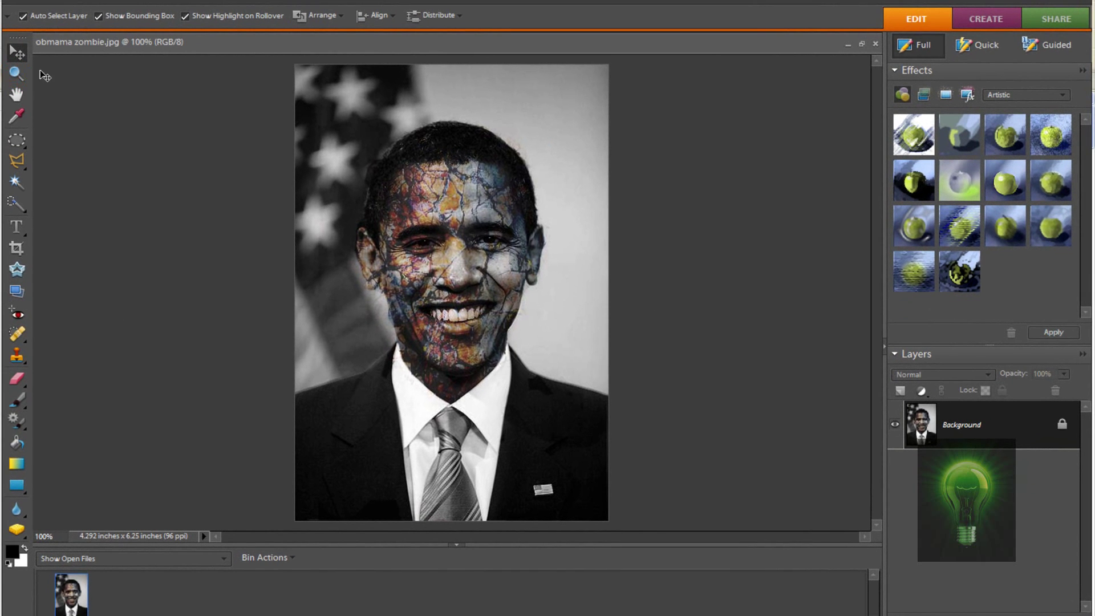
{"action": "left_click", "coordinate": [13, 74]}
{"action": "left_click", "coordinate": [93, 17]}
{"action": "left_click_drag", "start_coordinate": [90, 32], "coordinate": [93, 33]}
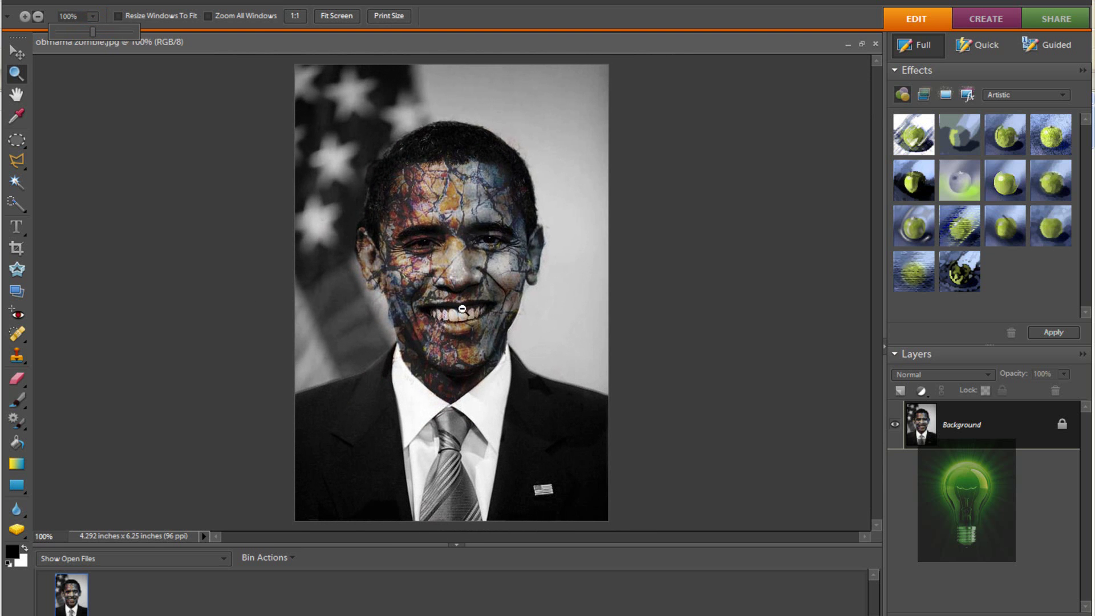
Open the original Barack_Obama.jpg photo
{"action": "left_click", "coordinate": [120, 1]}
{"action": "mouse_move", "coordinate": [95, 1]}
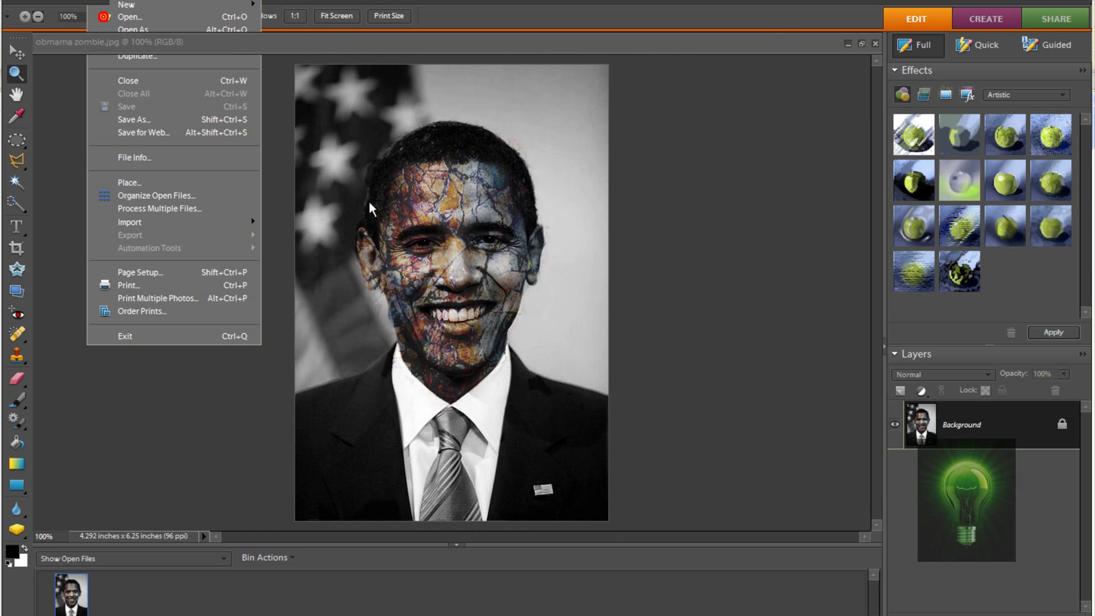
{"action": "key", "text": "ctrl+o"}
{"action": "left_click_drag", "start_coordinate": [751, 105], "coordinate": [747, 139]}
{"action": "double_click", "coordinate": [463, 295]}
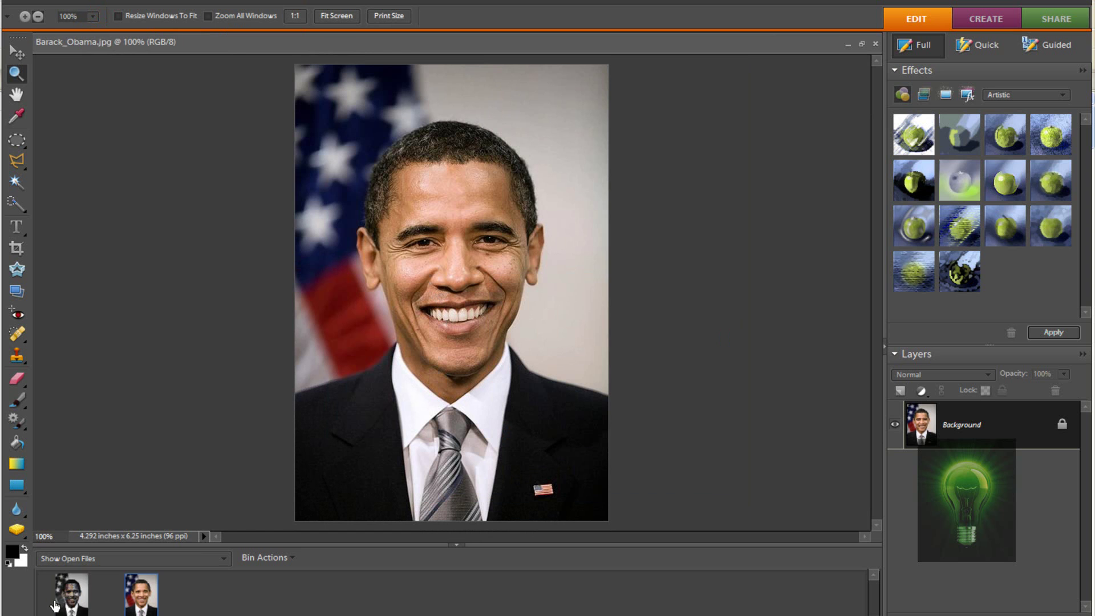
Close the finished zombie image from the Project Bin
{"action": "right_click", "coordinate": [63, 599]}
{"action": "left_click", "coordinate": [104, 354]}
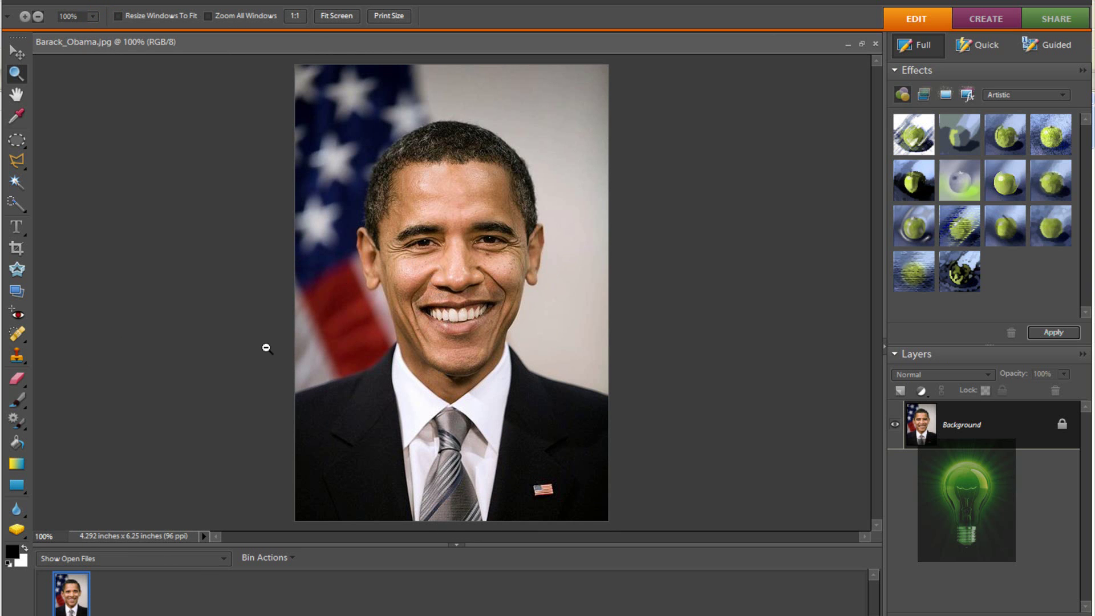
{"action": "key", "text": "alt+Tab"}
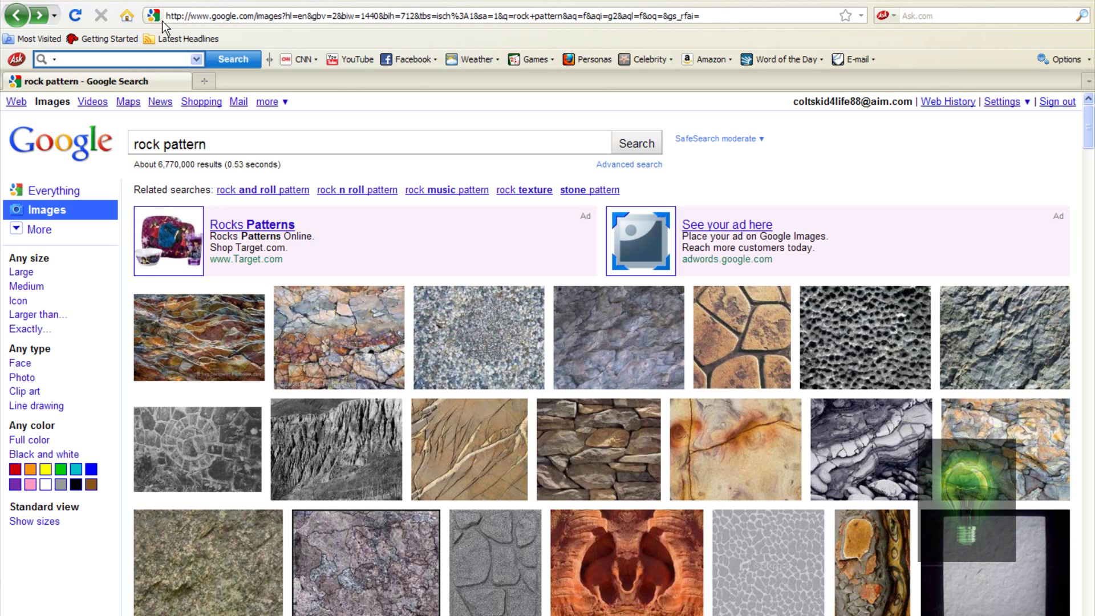
Open the ExfoliatingRock result from the 'rock pattern' search and copy the full image
{"action": "left_click_drag", "start_coordinate": [212, 142], "coordinate": [115, 143]}
{"action": "left_click", "coordinate": [213, 141]}
{"action": "left_click", "coordinate": [334, 343]}
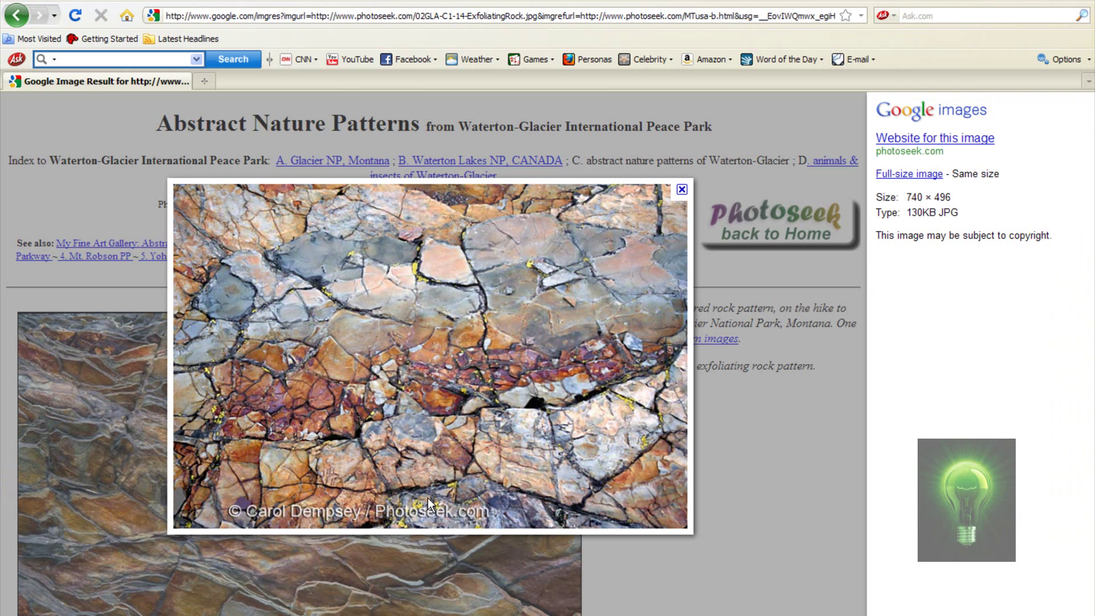
{"action": "right_click", "coordinate": [366, 346]}
{"action": "left_click", "coordinate": [430, 367]}
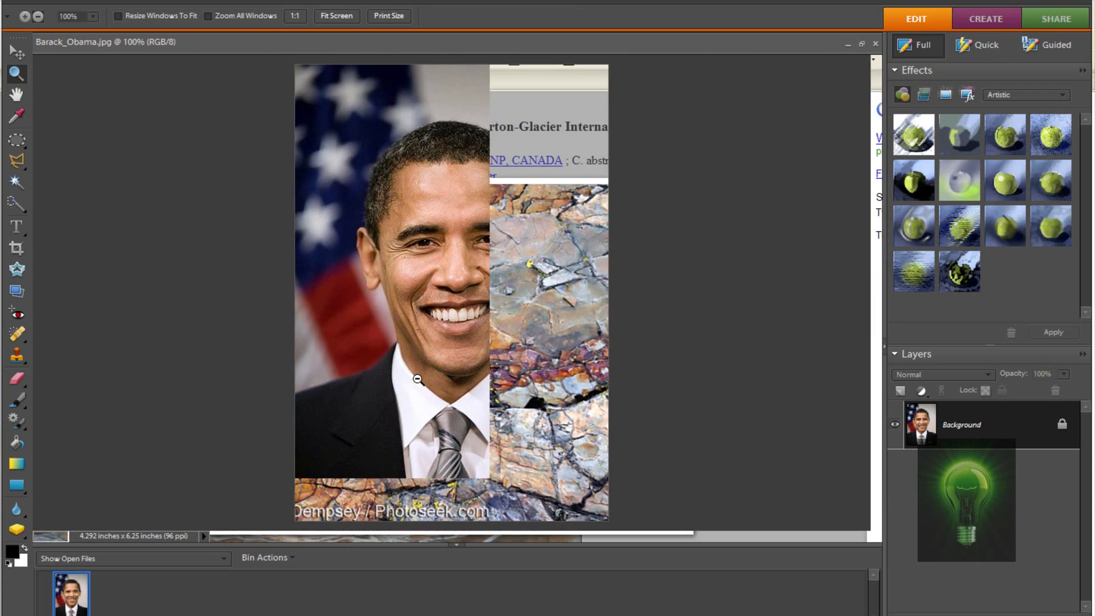
Paste the rock photo as Layer 1, rotate it about 90° and set opacity to 68%
{"action": "key", "text": "ctrl+v"}
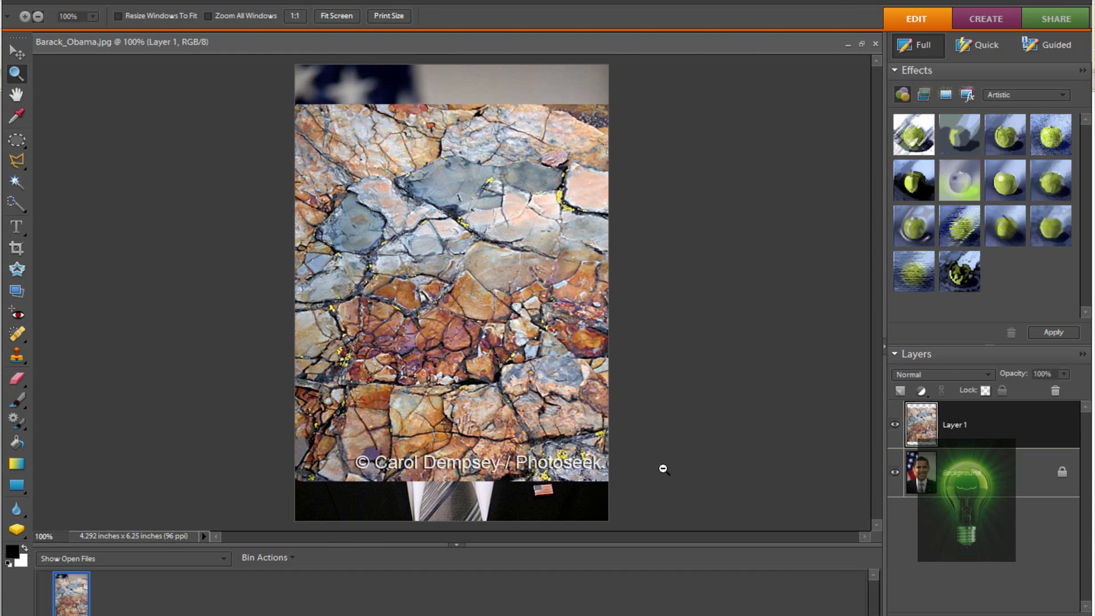
{"action": "left_click", "coordinate": [15, 53]}
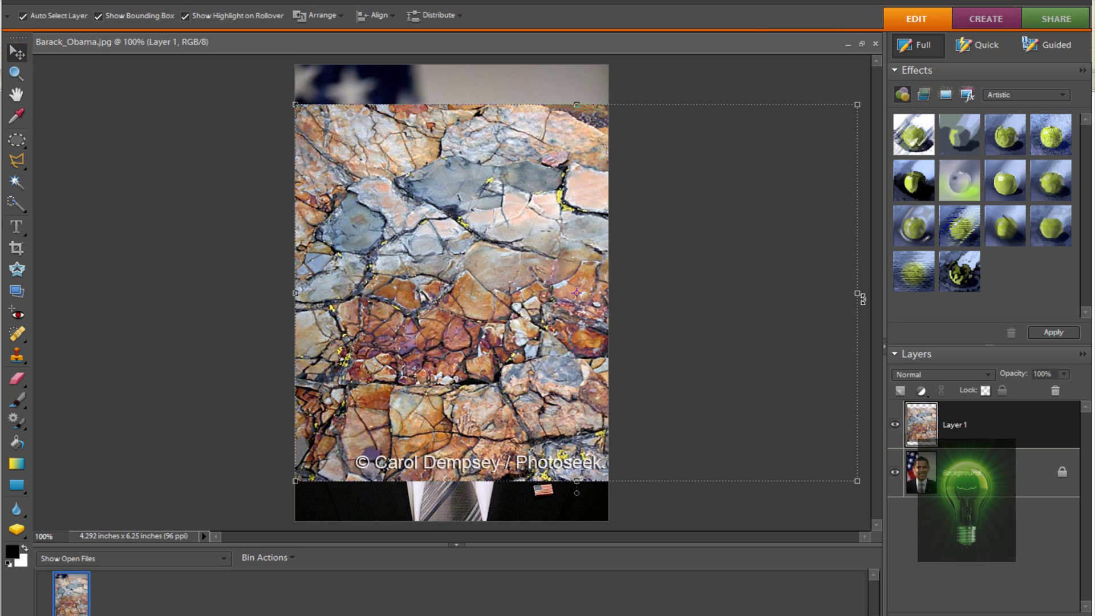
{"action": "left_click_drag", "start_coordinate": [864, 297], "coordinate": [579, 454]}
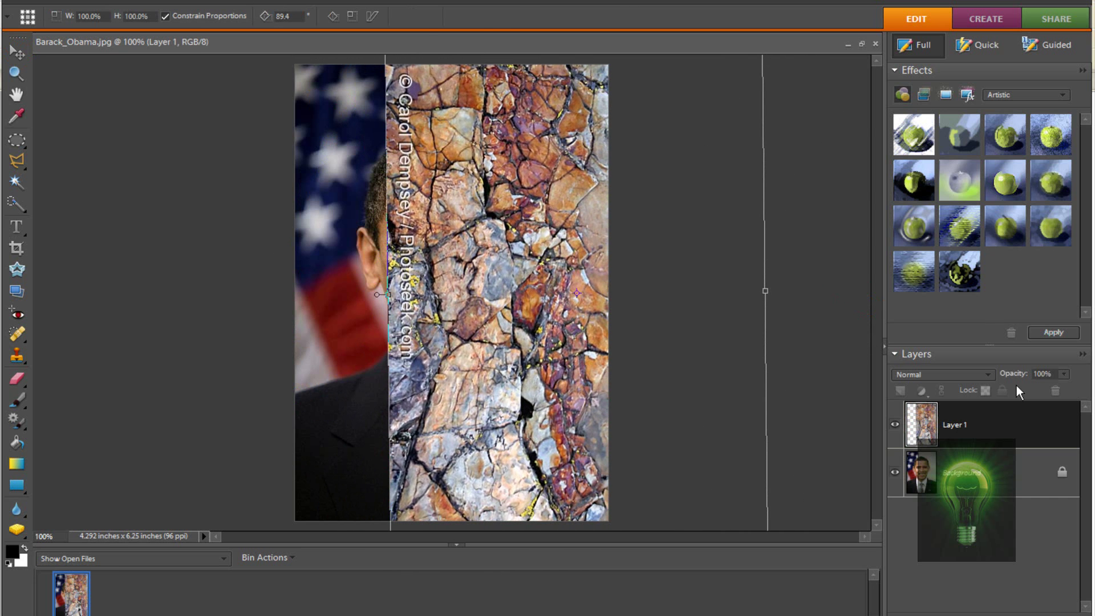
{"action": "left_click", "coordinate": [1063, 375]}
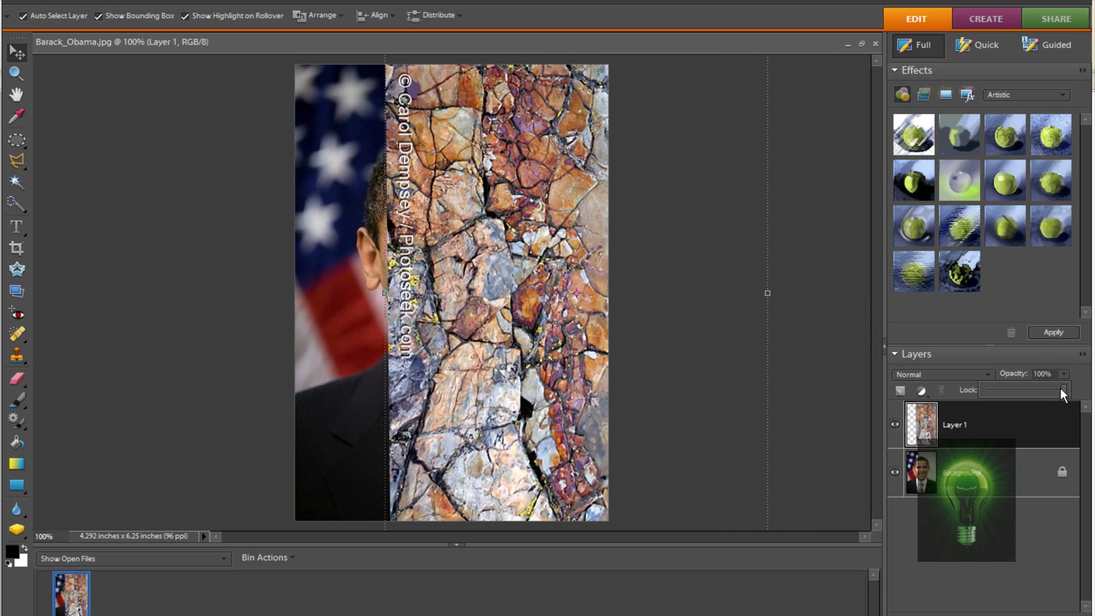
{"action": "left_click_drag", "start_coordinate": [1040, 389], "coordinate": [1039, 388]}
Shrink the rock texture and move it roughly over the portrait's head
{"action": "left_click", "coordinate": [546, 275]}
{"action": "left_click_drag", "start_coordinate": [546, 275], "coordinate": [473, 395]}
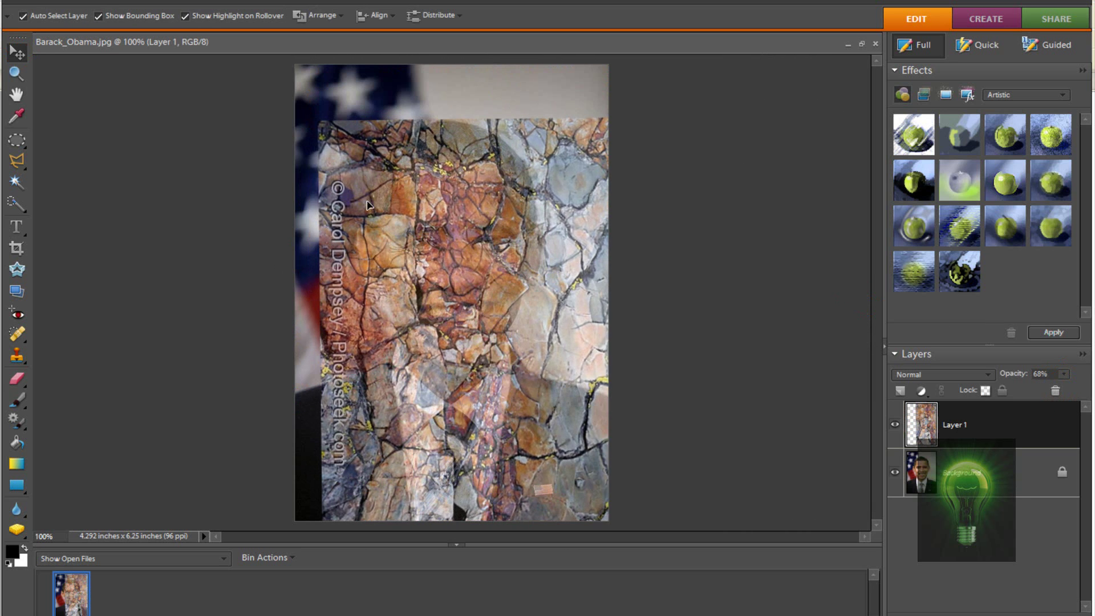
{"action": "left_click_drag", "start_coordinate": [317, 117], "coordinate": [399, 234]}
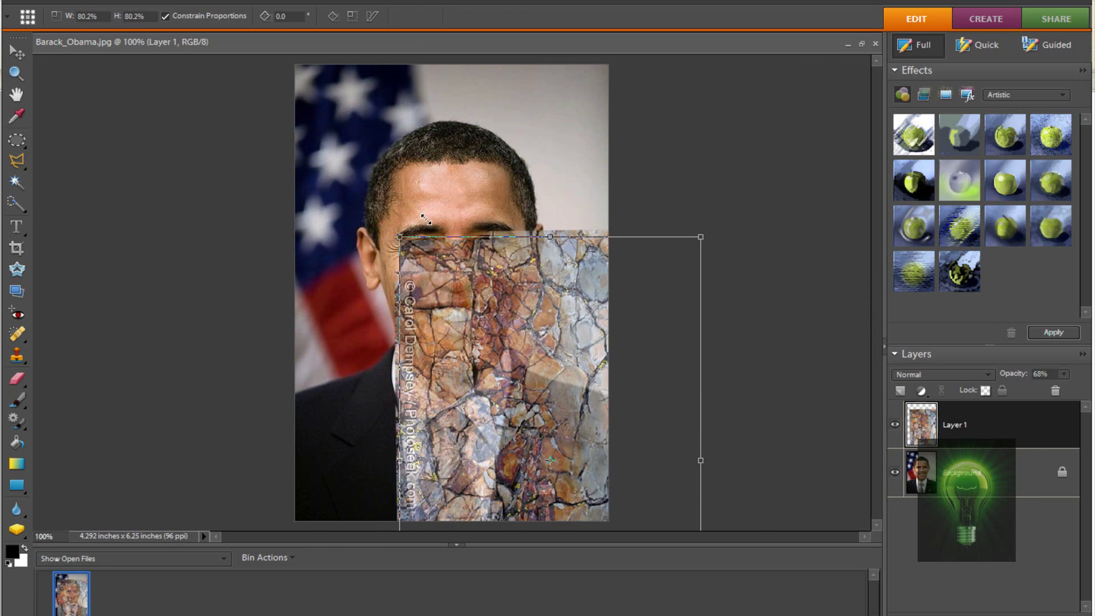
{"action": "left_click_drag", "start_coordinate": [478, 276], "coordinate": [491, 305]}
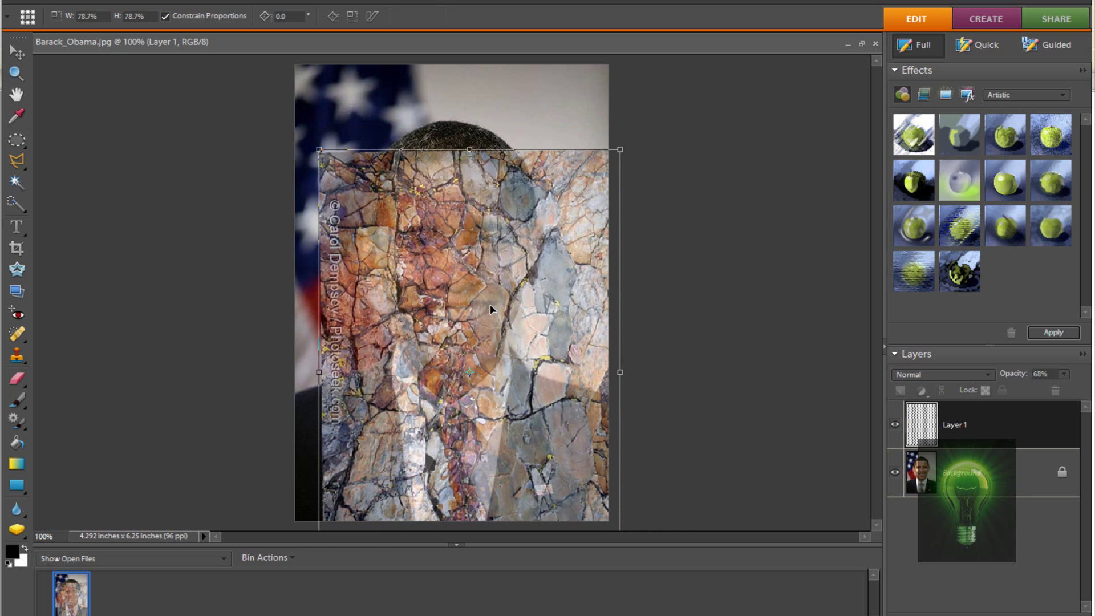
{"action": "left_click_drag", "start_coordinate": [458, 401], "coordinate": [453, 331]}
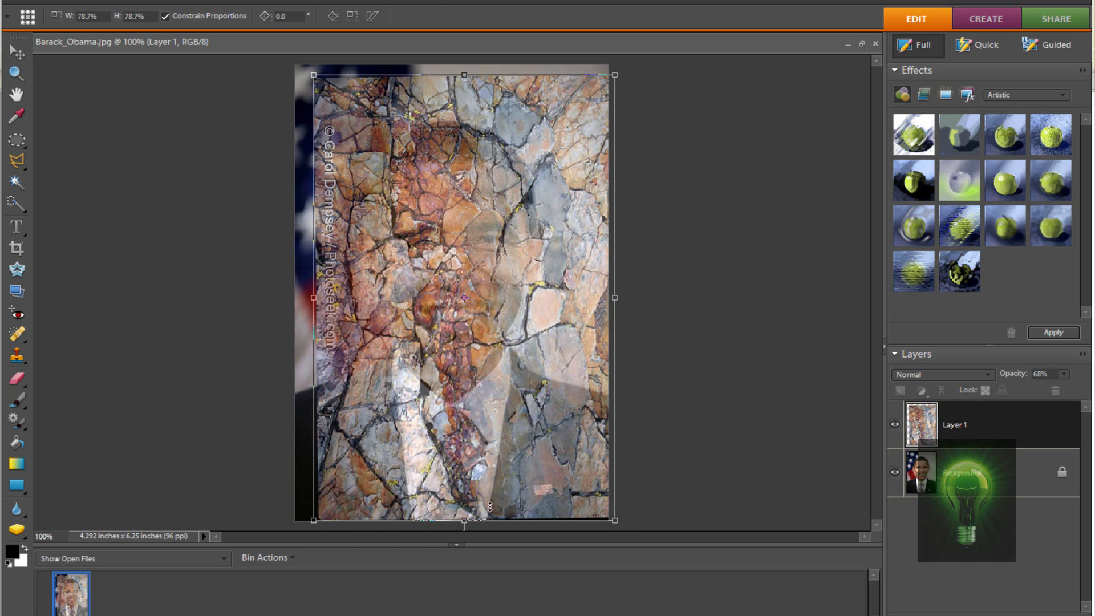
Trim the texture's edges to the forehead, cheeks and chin at 54.3% × 45.6%, then commit
{"action": "left_click_drag", "start_coordinate": [466, 521], "coordinate": [465, 408]}
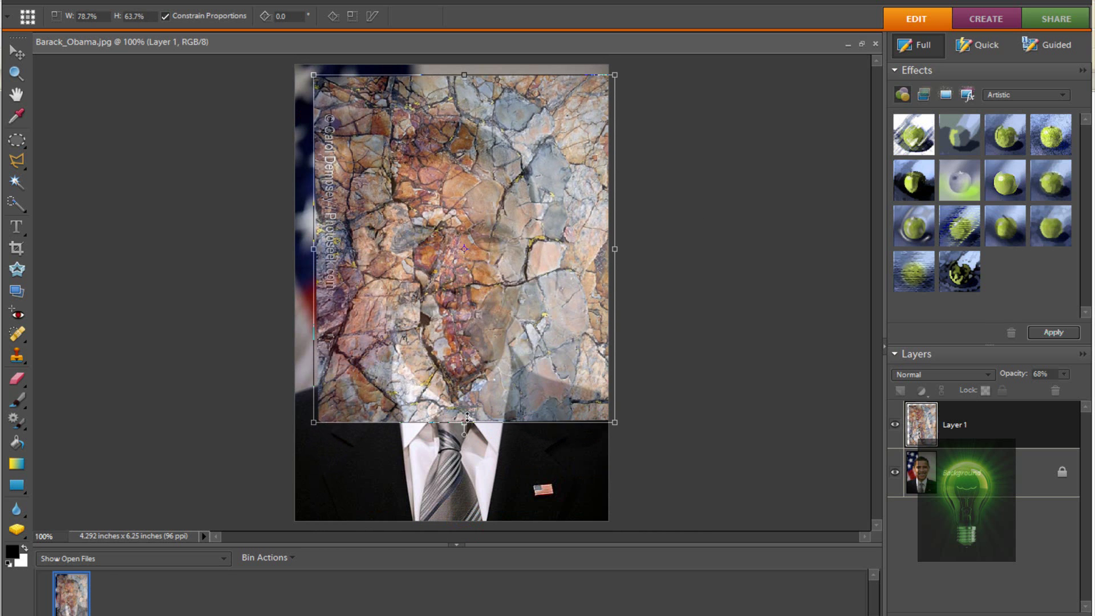
{"action": "left_click_drag", "start_coordinate": [465, 289], "coordinate": [465, 348]}
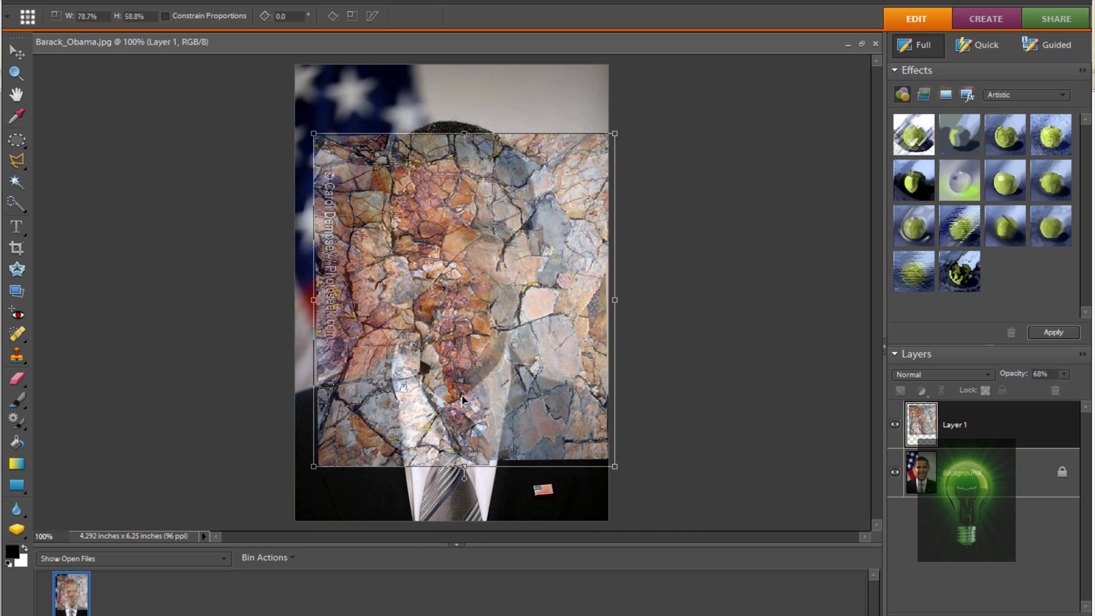
{"action": "left_click_drag", "start_coordinate": [465, 133], "coordinate": [461, 152]}
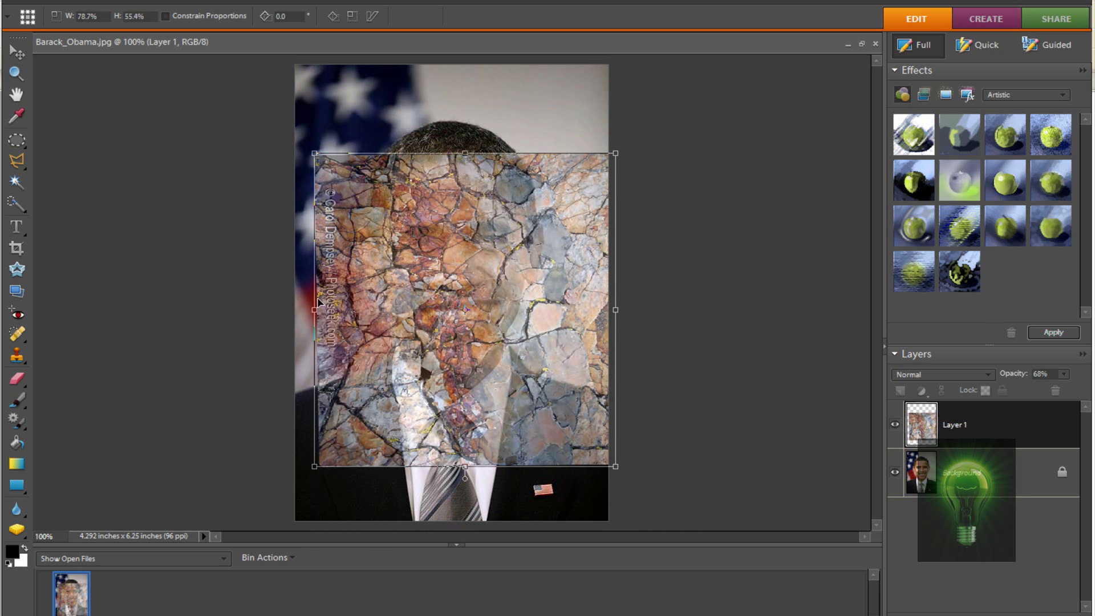
{"action": "left_click_drag", "start_coordinate": [315, 313], "coordinate": [347, 311]}
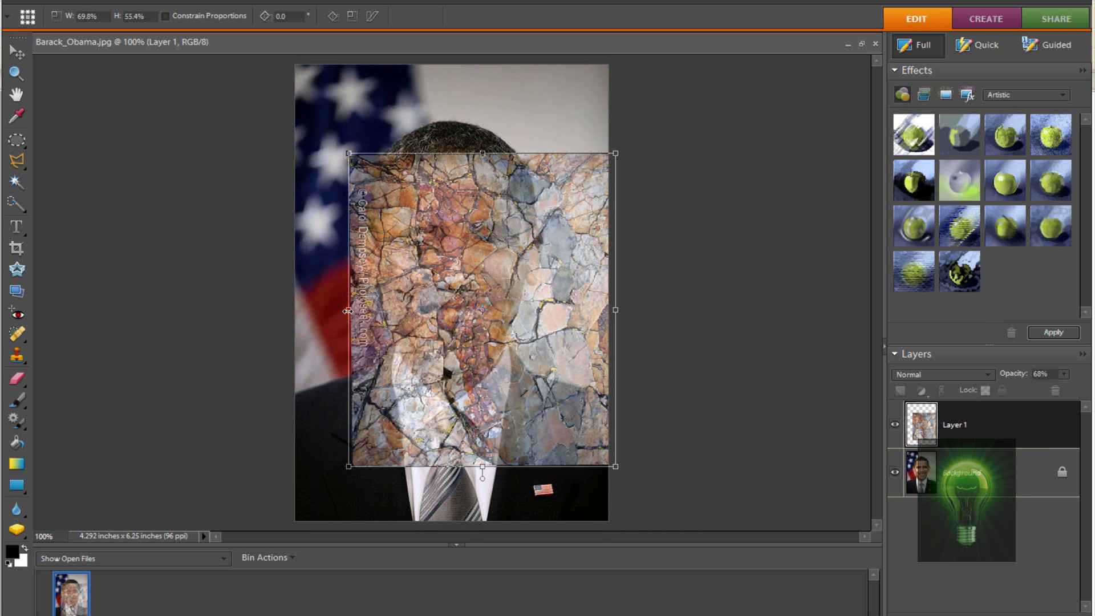
{"action": "left_click_drag", "start_coordinate": [616, 311], "coordinate": [556, 309]}
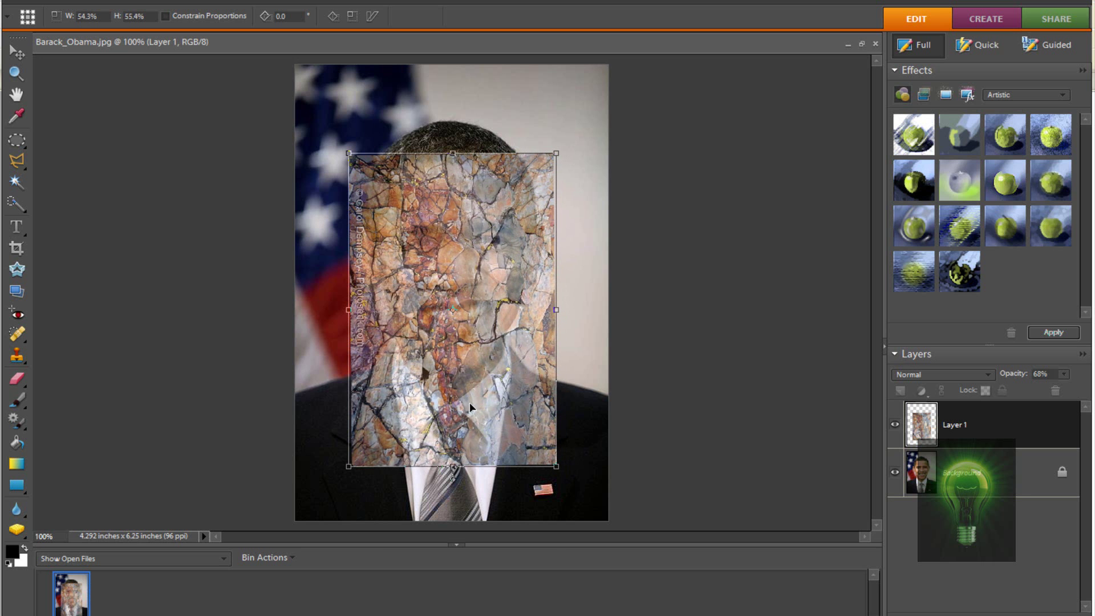
{"action": "left_click_drag", "start_coordinate": [452, 465], "coordinate": [454, 410]}
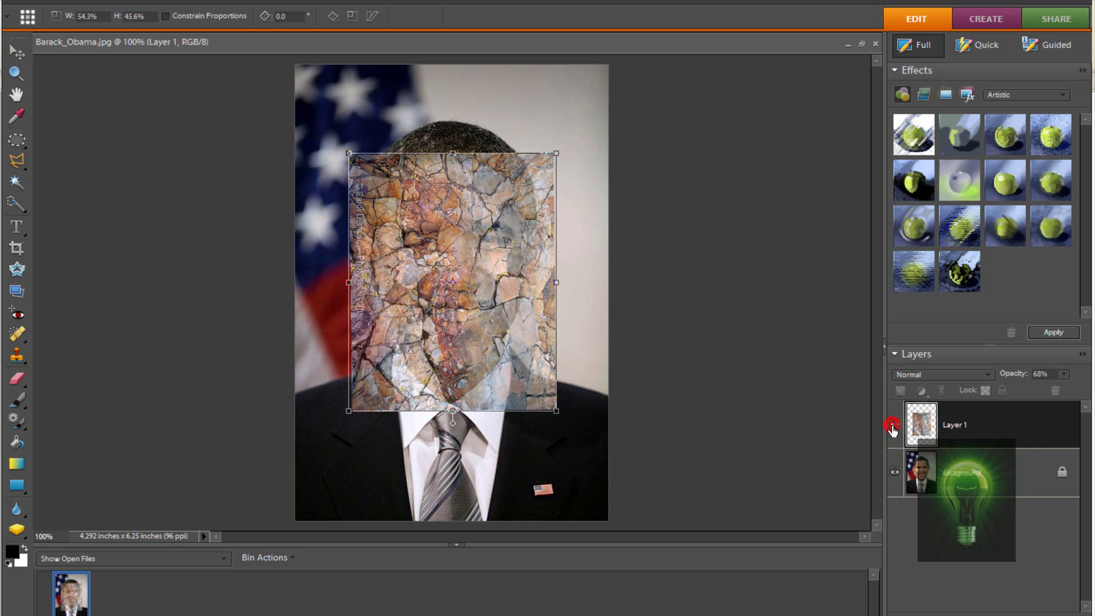
{"action": "left_click", "coordinate": [519, 419]}
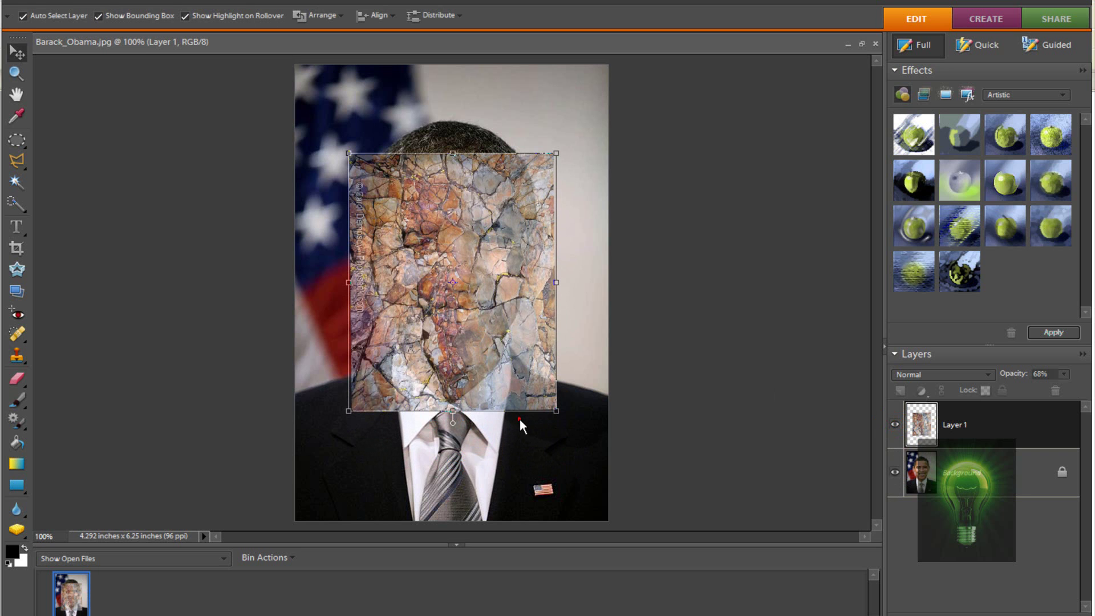
Make the Background layer active while keeping the rock texture layer visible
{"action": "left_click", "coordinate": [895, 423]}
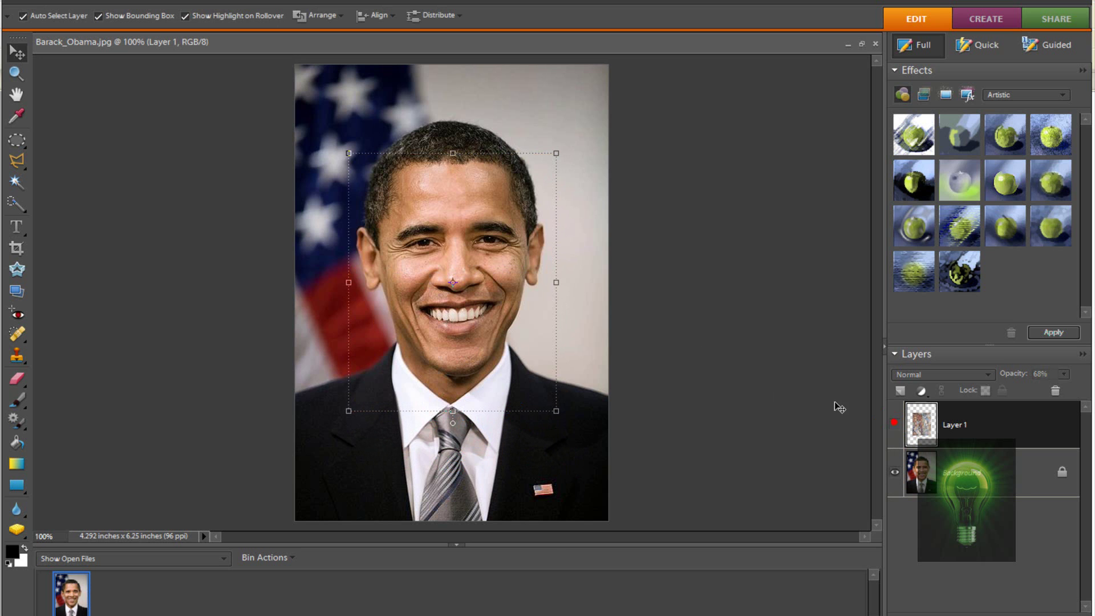
{"action": "left_click", "coordinate": [204, 0]}
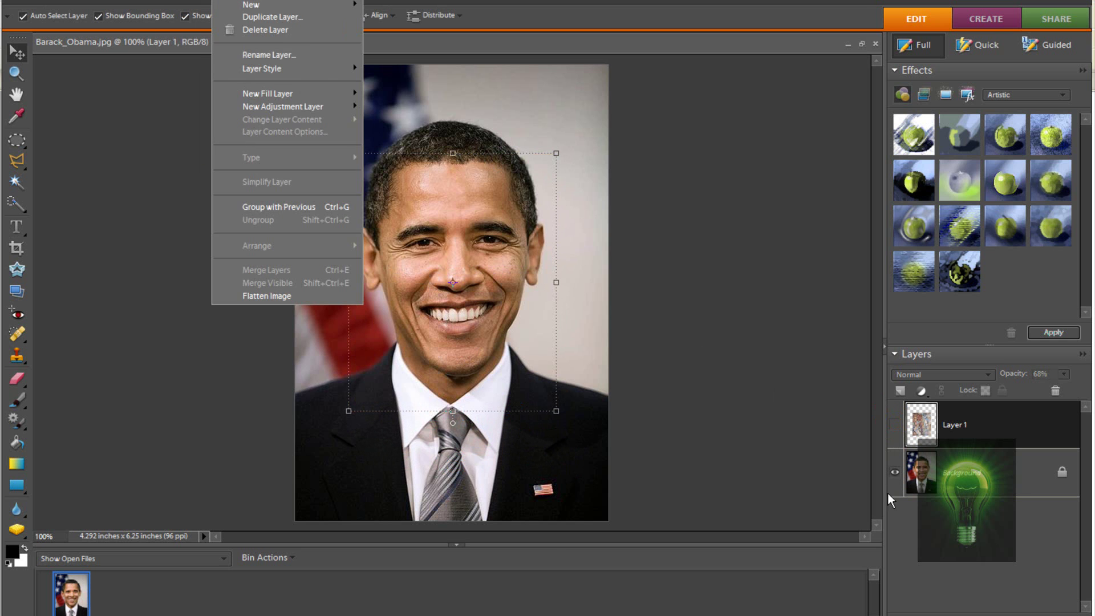
{"action": "left_click", "coordinate": [936, 474]}
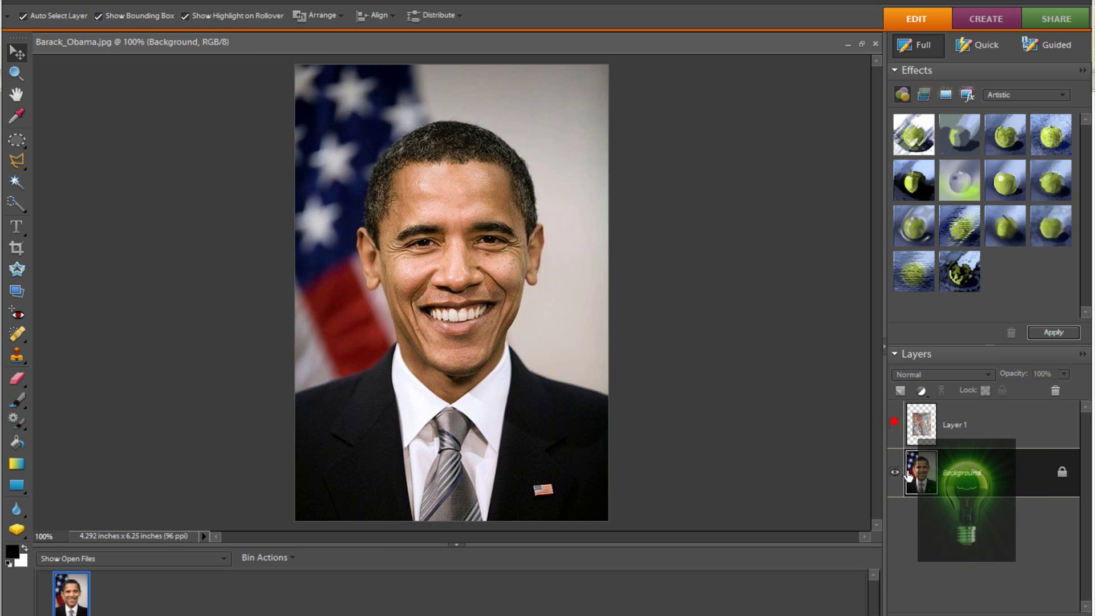
{"action": "left_click", "coordinate": [895, 423]}
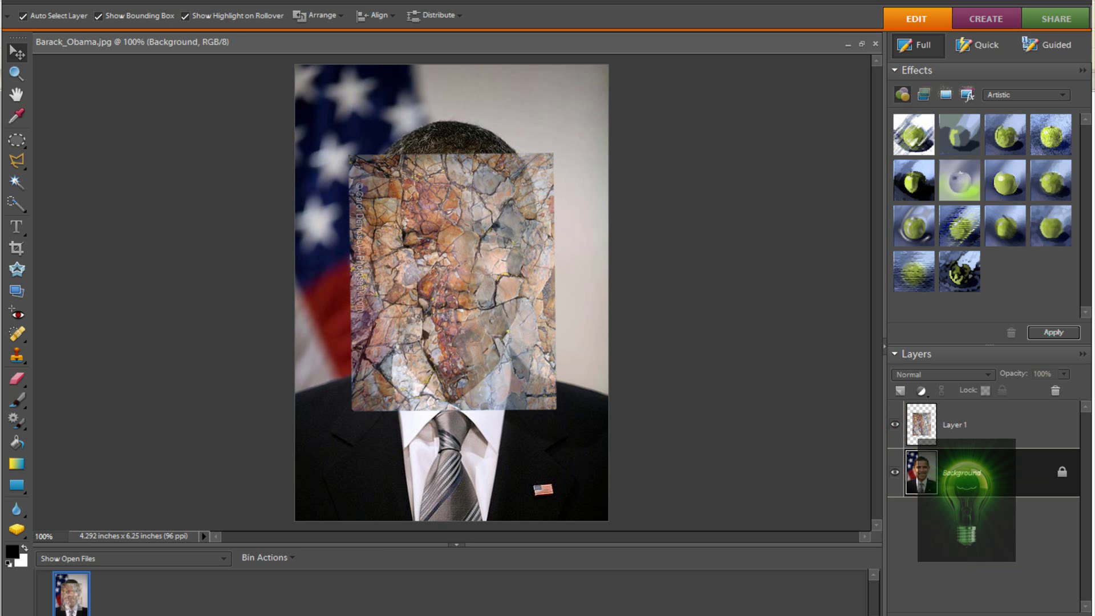
{"action": "left_click", "coordinate": [199, 1]}
Apply Remove Color to the Background portrait and drag the rock texture back over the face
{"action": "mouse_move", "coordinate": [347, 122]}
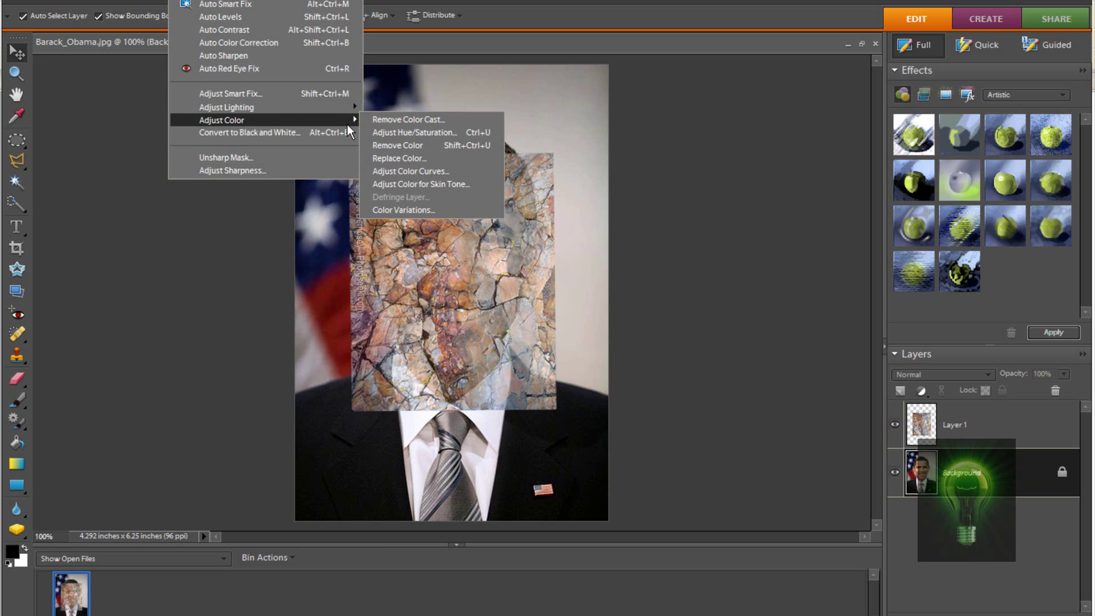
{"action": "left_click", "coordinate": [423, 146]}
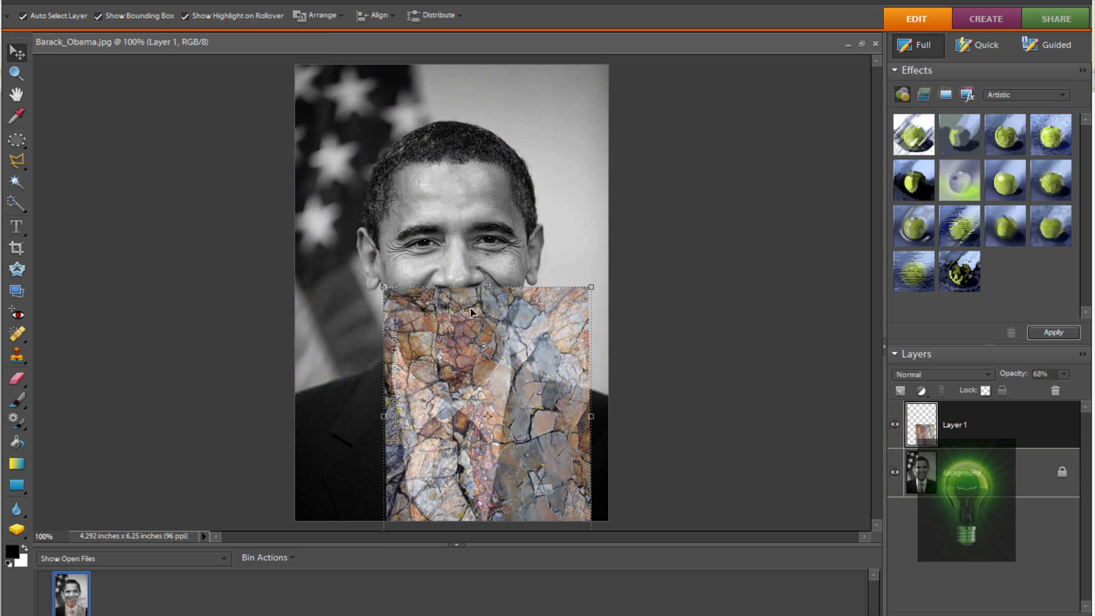
{"action": "left_click_drag", "start_coordinate": [471, 311], "coordinate": [441, 168]}
Set Layer 1 to Color Burn at 63% opacity and shift it up-left over the head
{"action": "mouse_move", "coordinate": [466, 292]}
{"action": "left_mouse_down"}
{"action": "mouse_move", "coordinate": [467, 311]}
{"action": "mouse_move", "coordinate": [464, 295]}
{"action": "left_mouse_up"}
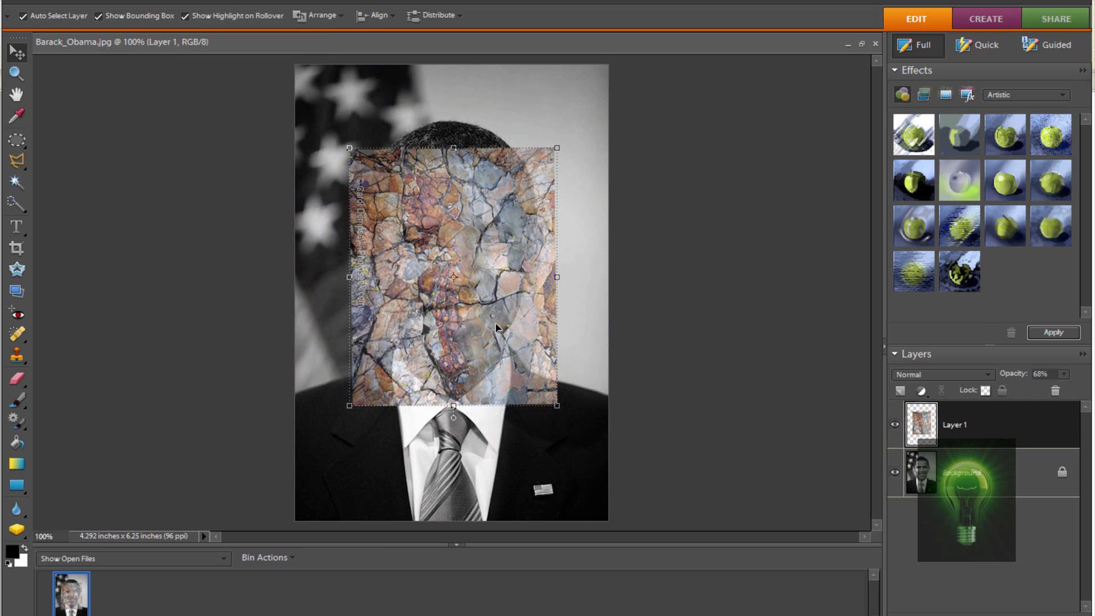
{"action": "left_click", "coordinate": [986, 375]}
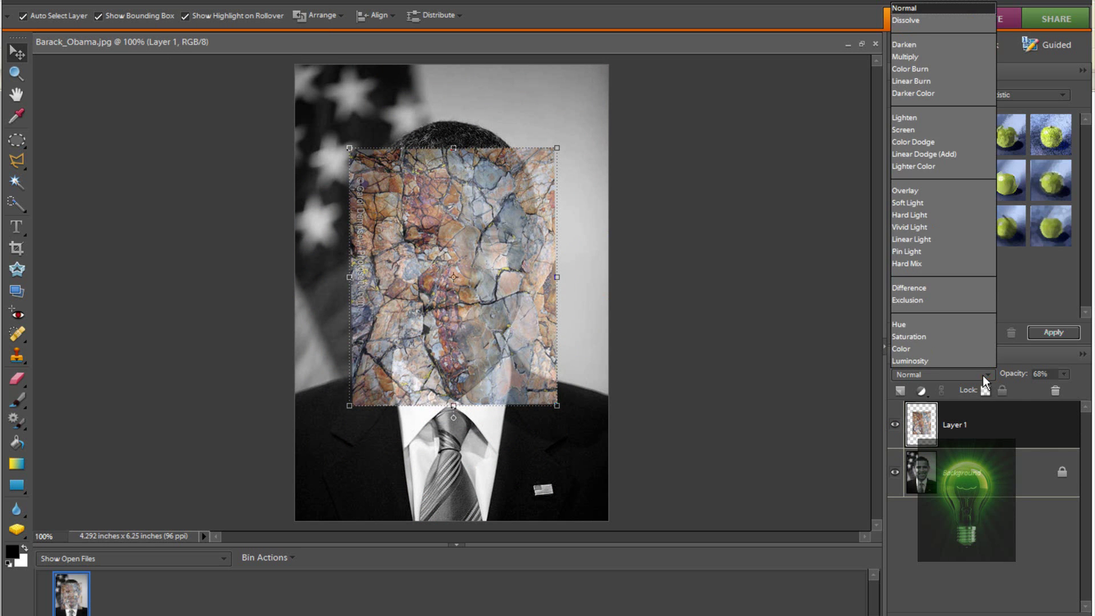
{"action": "left_click", "coordinate": [933, 71]}
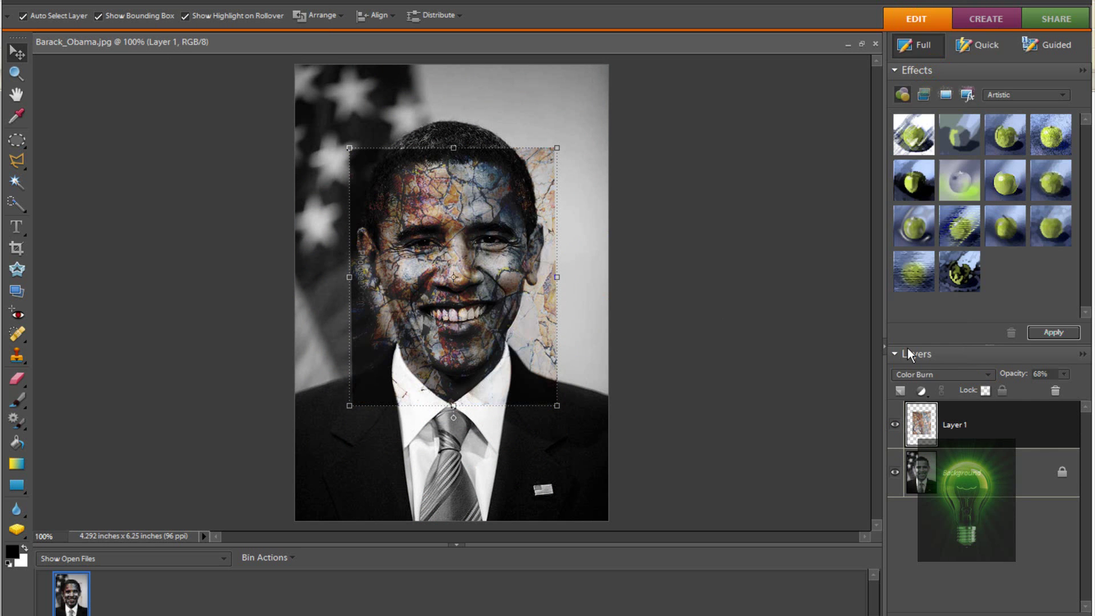
{"action": "mouse_move", "coordinate": [1058, 388]}
{"action": "left_mouse_down"}
{"action": "mouse_move", "coordinate": [1035, 386]}
{"action": "mouse_move", "coordinate": [1053, 392]}
{"action": "left_mouse_up"}
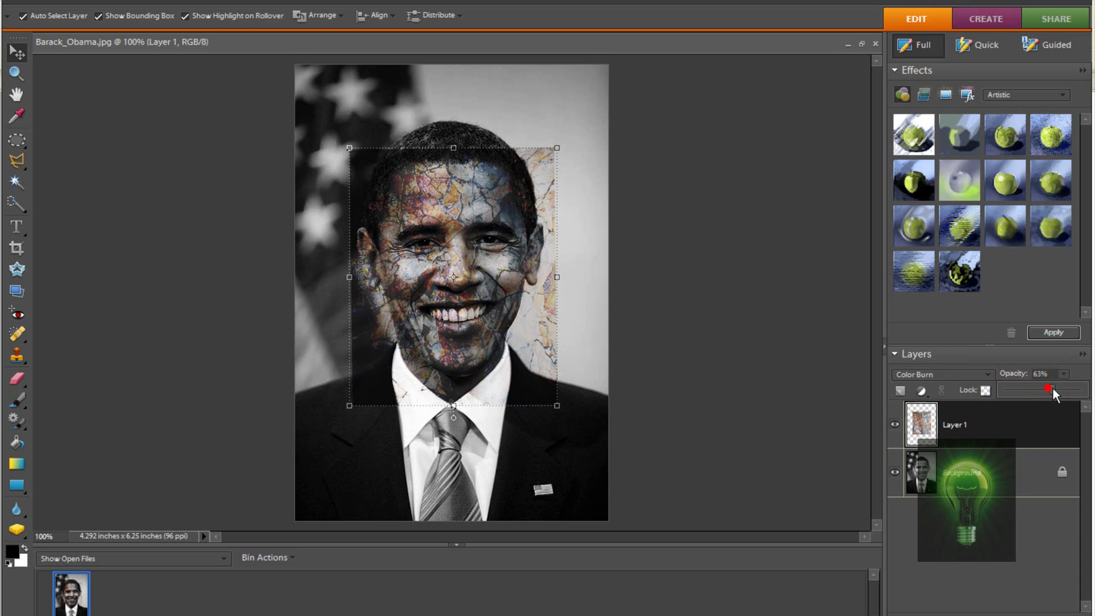
{"action": "left_click_drag", "start_coordinate": [510, 296], "coordinate": [457, 285]}
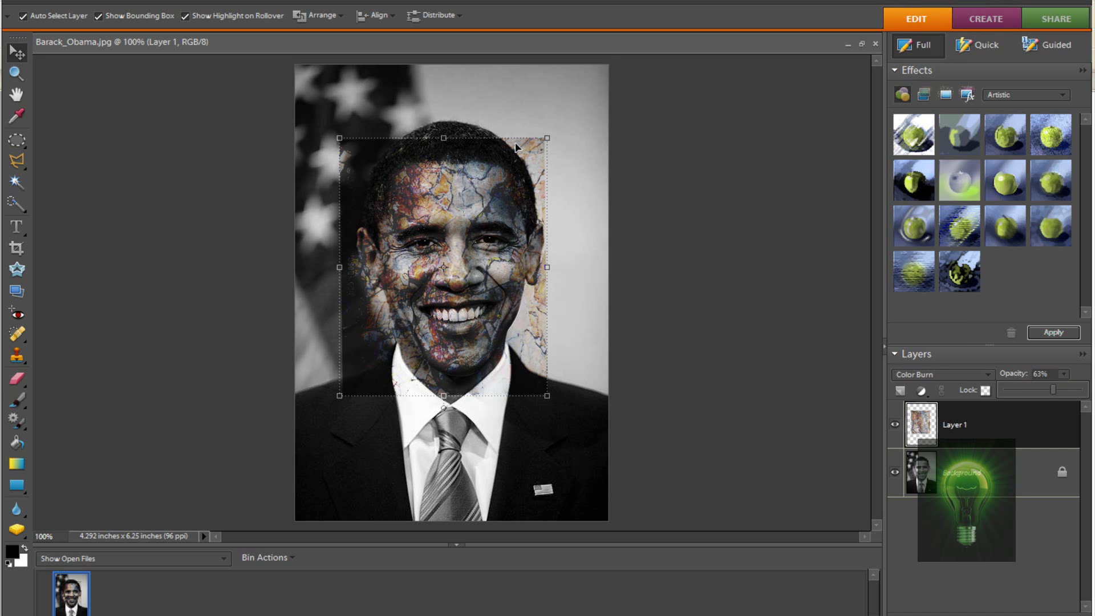
Zoom the view in to 195% on the textured face
{"action": "left_click", "coordinate": [18, 376]}
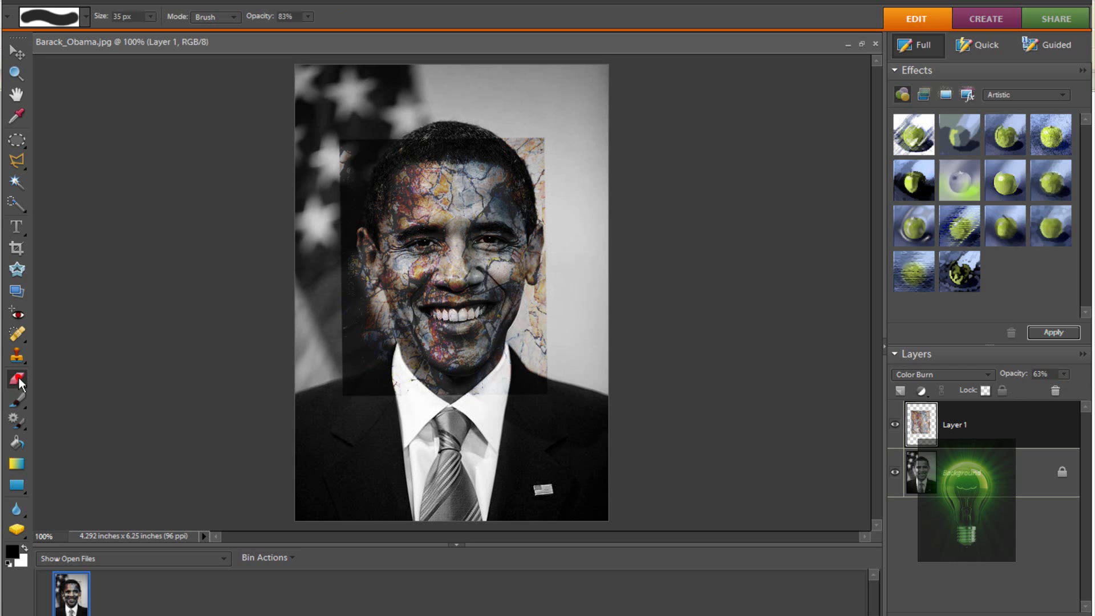
{"action": "left_click", "coordinate": [15, 74]}
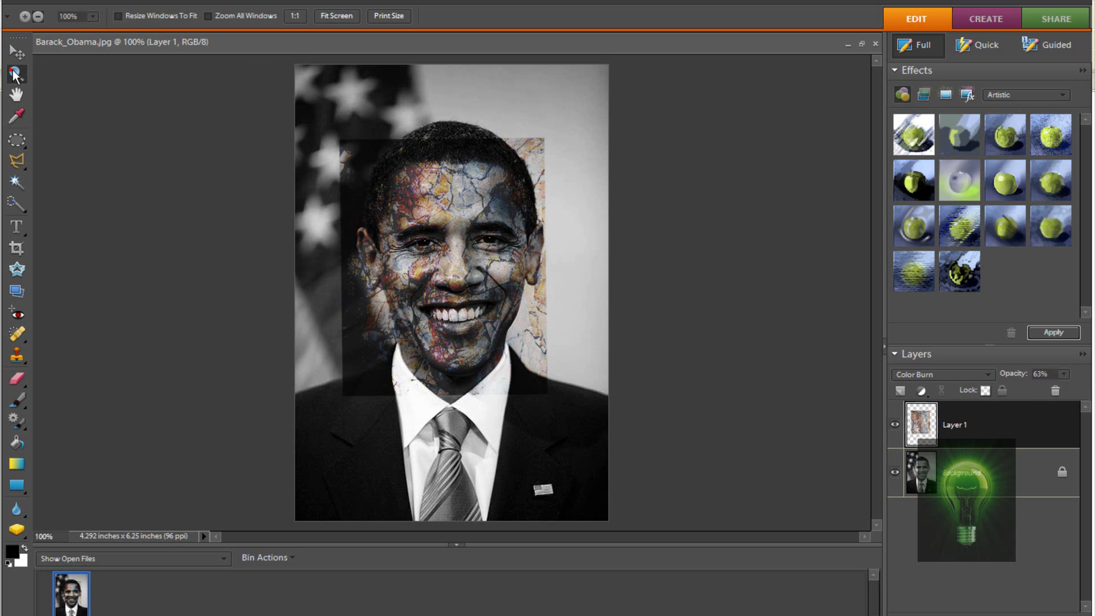
{"action": "left_click", "coordinate": [93, 16]}
{"action": "left_click_drag", "start_coordinate": [94, 31], "coordinate": [107, 31]}
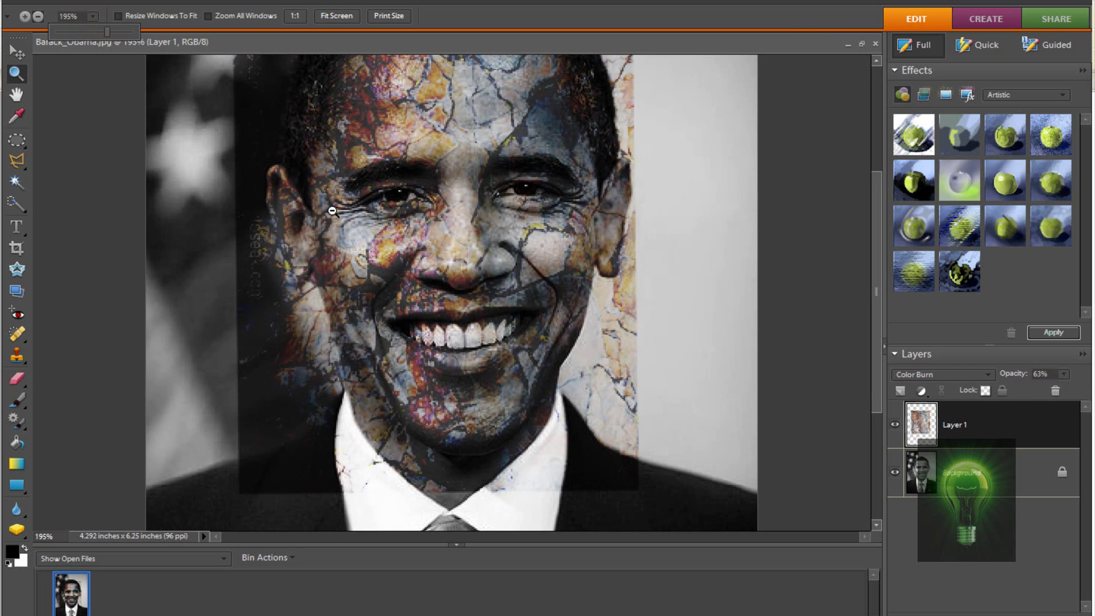
{"action": "left_click", "coordinate": [17, 378]}
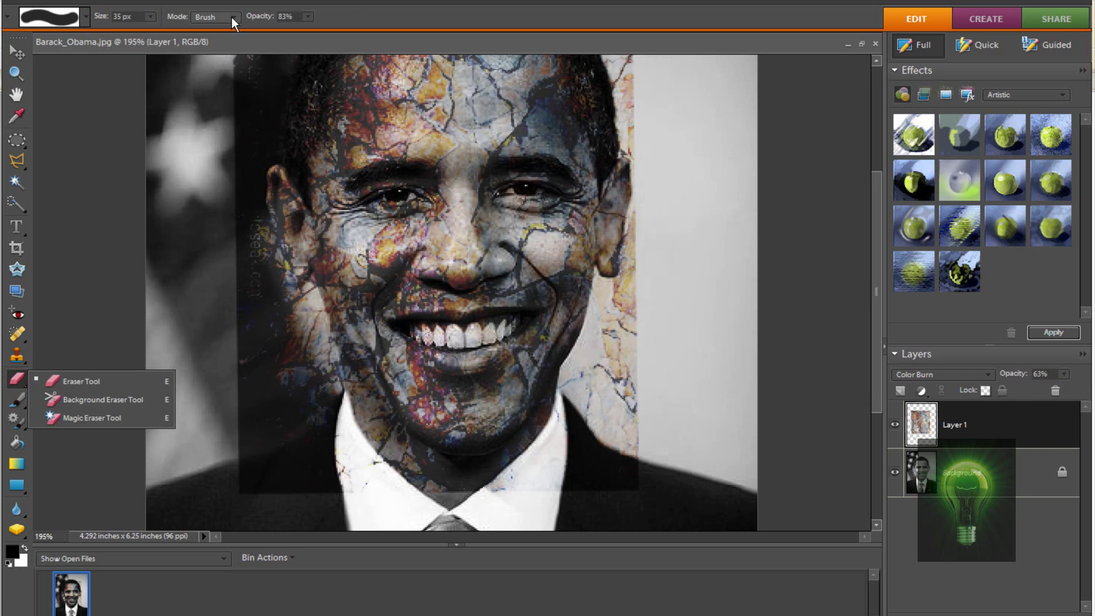
Erase the texture over the right neck and collar, above the hair and around the ear
{"action": "mouse_move", "coordinate": [667, 445]}
{"action": "left_mouse_down"}
{"action": "mouse_move", "coordinate": [630, 413]}
{"action": "mouse_move", "coordinate": [601, 462]}
{"action": "mouse_move", "coordinate": [624, 405]}
{"action": "mouse_move", "coordinate": [604, 400]}
{"action": "mouse_move", "coordinate": [610, 387]}
{"action": "mouse_move", "coordinate": [583, 401]}
{"action": "mouse_move", "coordinate": [588, 412]}
{"action": "mouse_move", "coordinate": [586, 390]}
{"action": "mouse_move", "coordinate": [624, 358]}
{"action": "mouse_move", "coordinate": [621, 332]}
{"action": "mouse_move", "coordinate": [583, 382]}
{"action": "mouse_move", "coordinate": [642, 304]}
{"action": "mouse_move", "coordinate": [625, 326]}
{"action": "mouse_move", "coordinate": [611, 320]}
{"action": "mouse_move", "coordinate": [615, 344]}
{"action": "mouse_move", "coordinate": [617, 302]}
{"action": "mouse_move", "coordinate": [628, 306]}
{"action": "mouse_move", "coordinate": [612, 302]}
{"action": "mouse_move", "coordinate": [647, 285]}
{"action": "mouse_move", "coordinate": [655, 218]}
{"action": "mouse_move", "coordinate": [648, 276]}
{"action": "left_mouse_up"}
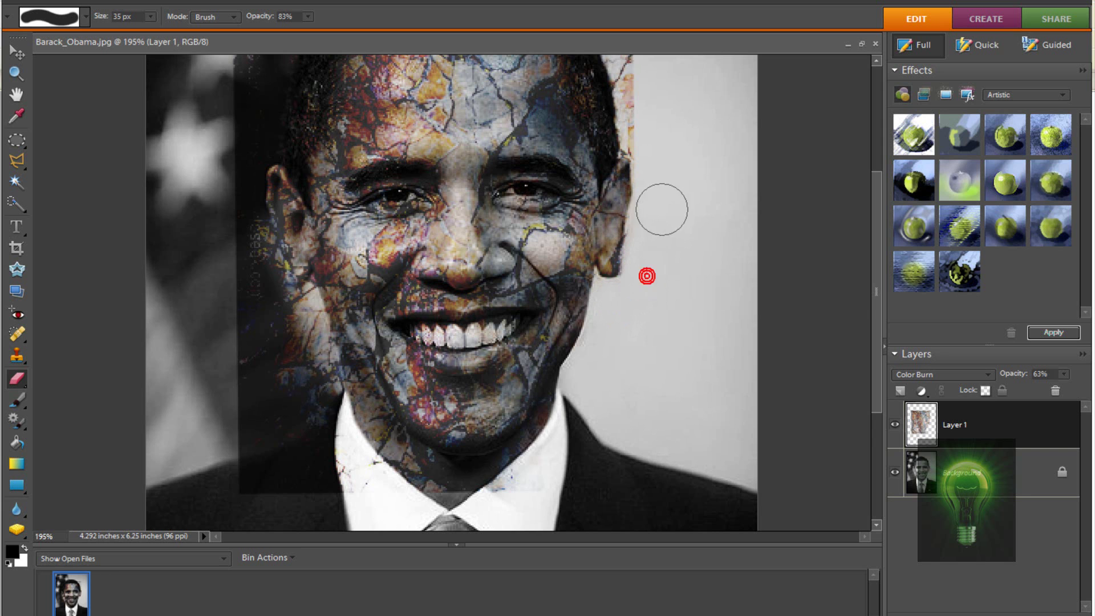
{"action": "left_click_drag", "start_coordinate": [877, 282], "coordinate": [876, 187]}
{"action": "left_click", "coordinate": [621, 173]}
{"action": "mouse_move", "coordinate": [619, 169]}
{"action": "left_mouse_down"}
{"action": "mouse_move", "coordinate": [584, 151]}
{"action": "mouse_move", "coordinate": [428, 169]}
{"action": "mouse_move", "coordinate": [629, 198]}
{"action": "mouse_move", "coordinate": [630, 220]}
{"action": "mouse_move", "coordinate": [605, 191]}
{"action": "mouse_move", "coordinate": [597, 222]}
{"action": "mouse_move", "coordinate": [630, 304]}
{"action": "mouse_move", "coordinate": [611, 310]}
{"action": "mouse_move", "coordinate": [643, 317]}
{"action": "mouse_move", "coordinate": [625, 318]}
{"action": "mouse_move", "coordinate": [569, 159]}
{"action": "left_mouse_up"}
{"action": "mouse_move", "coordinate": [397, 165]}
{"action": "left_mouse_down"}
{"action": "mouse_move", "coordinate": [369, 175]}
{"action": "mouse_move", "coordinate": [466, 185]}
{"action": "mouse_move", "coordinate": [233, 190]}
{"action": "mouse_move", "coordinate": [300, 156]}
{"action": "mouse_move", "coordinate": [214, 304]}
{"action": "mouse_move", "coordinate": [259, 230]}
{"action": "mouse_move", "coordinate": [304, 201]}
{"action": "mouse_move", "coordinate": [306, 218]}
{"action": "mouse_move", "coordinate": [271, 335]}
{"action": "mouse_move", "coordinate": [272, 311]}
{"action": "mouse_move", "coordinate": [195, 399]}
{"action": "left_mouse_up"}
Erase the remaining stray texture along the left hair edge and background
{"action": "scroll", "coordinate": [194, 399], "scroll_direction": "down", "scroll_amount": 1}
{"action": "scroll", "coordinate": [194, 399], "scroll_direction": "down", "scroll_amount": 3}
{"action": "mouse_move", "coordinate": [220, 435]}
{"action": "left_mouse_down"}
{"action": "mouse_move", "coordinate": [254, 464]}
{"action": "mouse_move", "coordinate": [379, 494]}
{"action": "mouse_move", "coordinate": [318, 427]}
{"action": "mouse_move", "coordinate": [255, 478]}
{"action": "mouse_move", "coordinate": [260, 407]}
{"action": "mouse_move", "coordinate": [268, 421]}
{"action": "mouse_move", "coordinate": [303, 387]}
{"action": "mouse_move", "coordinate": [313, 392]}
{"action": "mouse_move", "coordinate": [303, 329]}
{"action": "mouse_move", "coordinate": [259, 225]}
{"action": "mouse_move", "coordinate": [281, 327]}
{"action": "mouse_move", "coordinate": [266, 252]}
{"action": "left_mouse_up"}
{"action": "scroll", "coordinate": [286, 411], "scroll_direction": "up", "scroll_amount": 3}
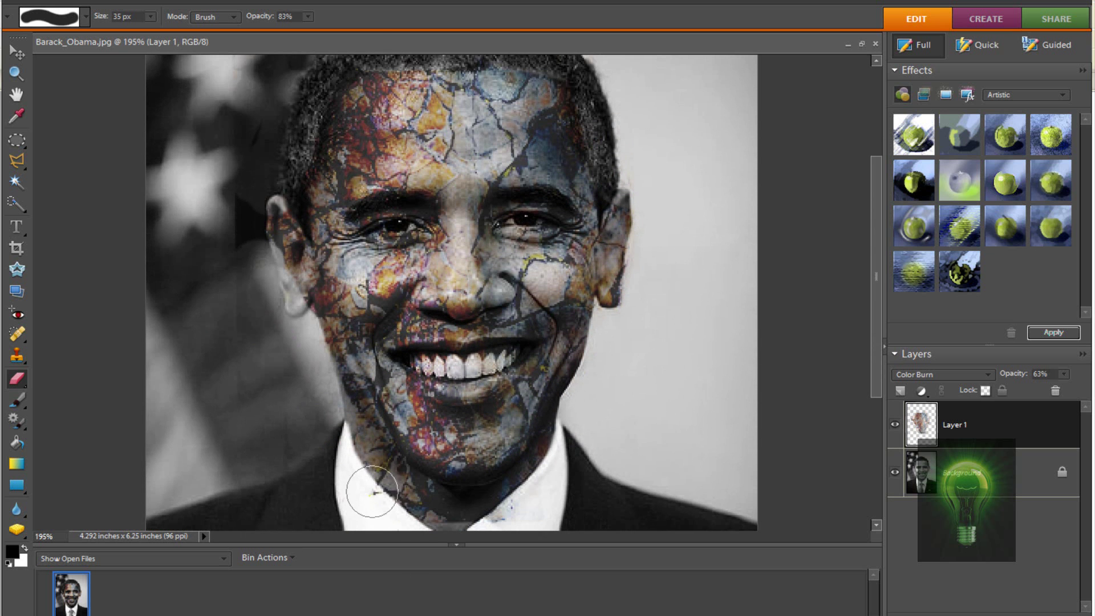
{"action": "scroll", "coordinate": [361, 489], "scroll_direction": "down", "scroll_amount": 3}
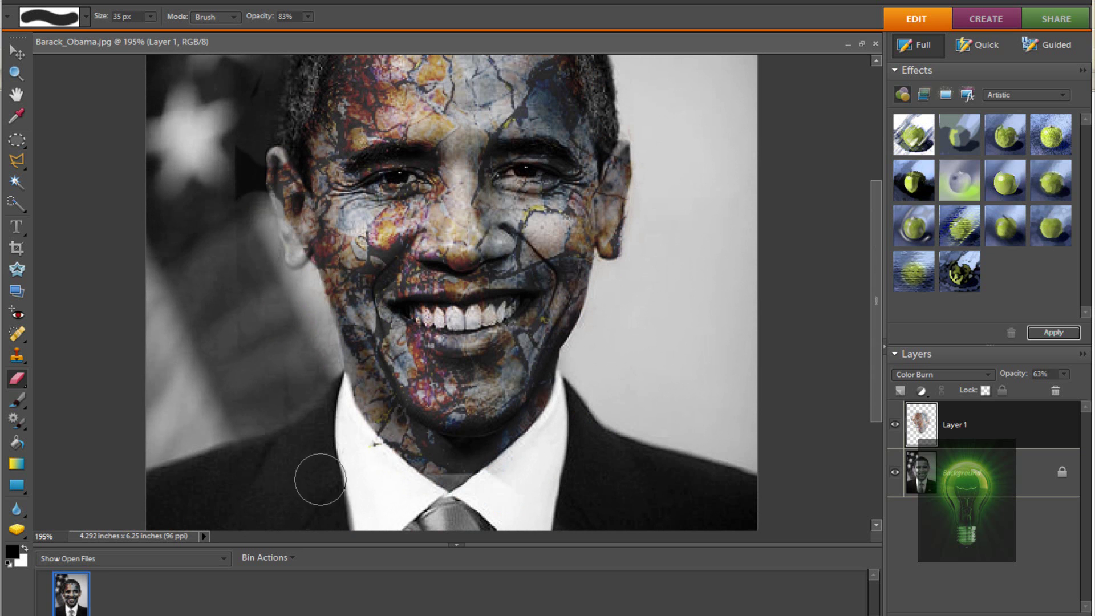
{"action": "scroll", "coordinate": [372, 506], "scroll_direction": "up", "scroll_amount": 2}
{"action": "scroll", "coordinate": [357, 516], "scroll_direction": "up", "scroll_amount": 5}
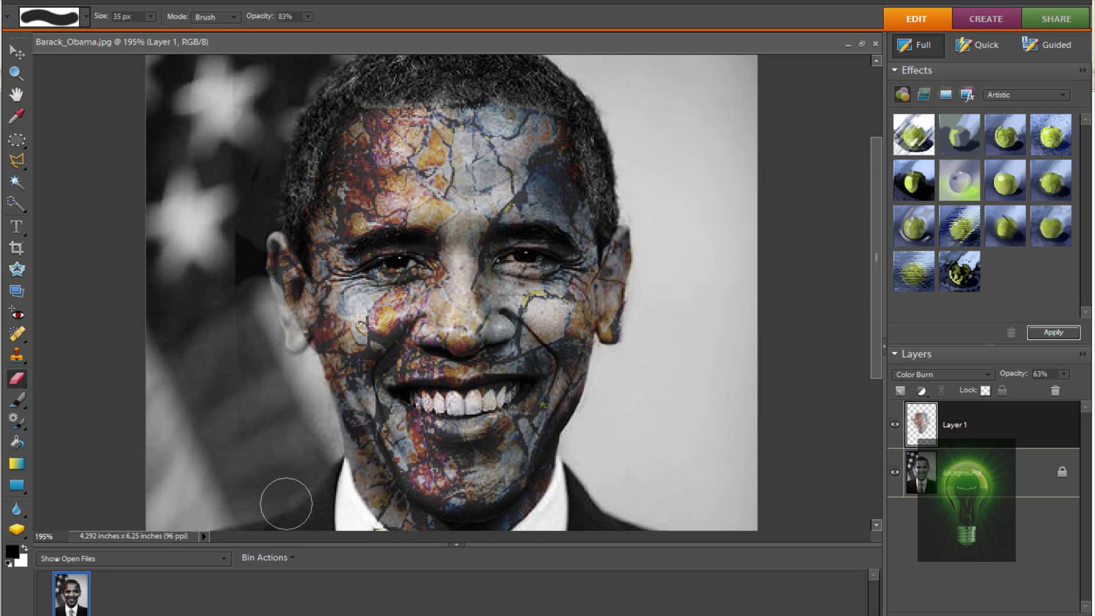
{"action": "scroll", "coordinate": [543, 420], "scroll_direction": "down", "scroll_amount": 8}
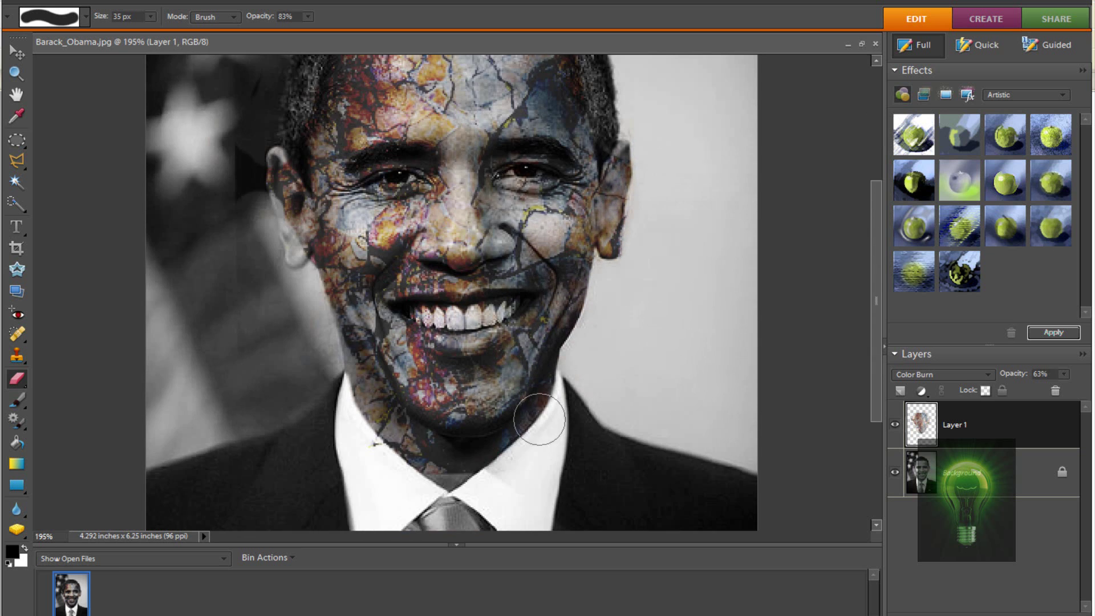
{"action": "scroll", "coordinate": [539, 419], "scroll_direction": "up", "scroll_amount": 2}
{"action": "scroll", "coordinate": [539, 419], "scroll_direction": "down", "scroll_amount": 1}
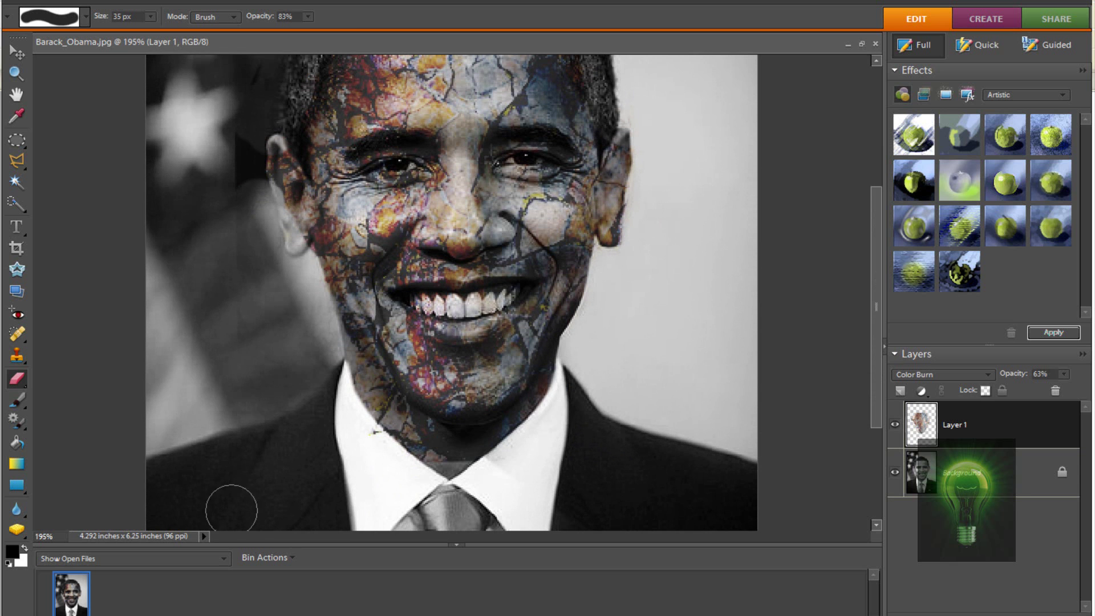
{"action": "left_click", "coordinate": [232, 311]}
{"action": "scroll", "coordinate": [212, 251], "scroll_direction": "up", "scroll_amount": 2}
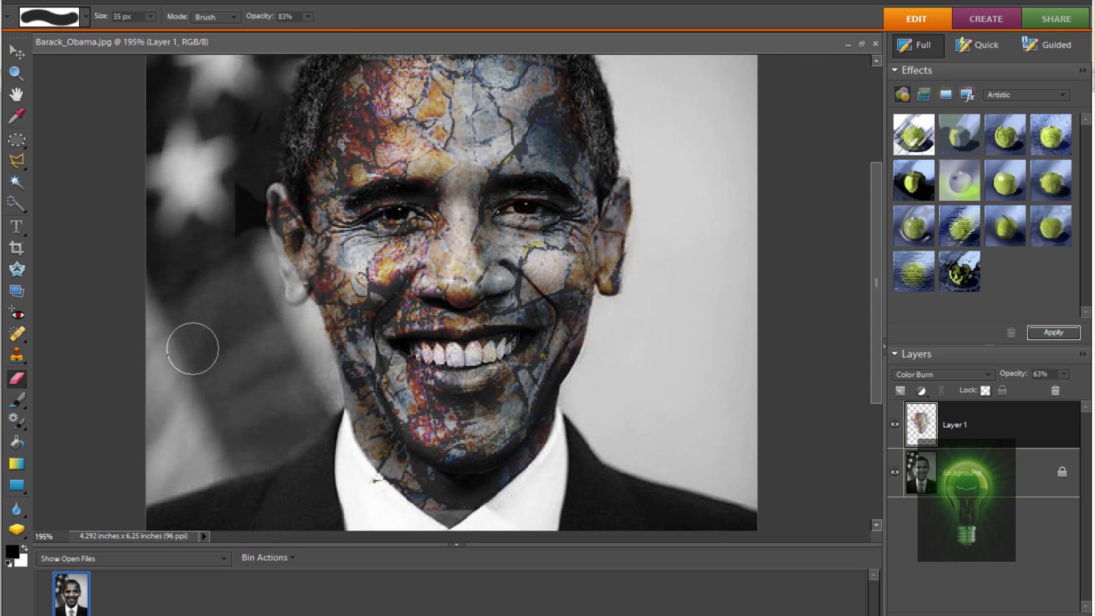
{"action": "scroll", "coordinate": [308, 453], "scroll_direction": "up", "scroll_amount": 2}
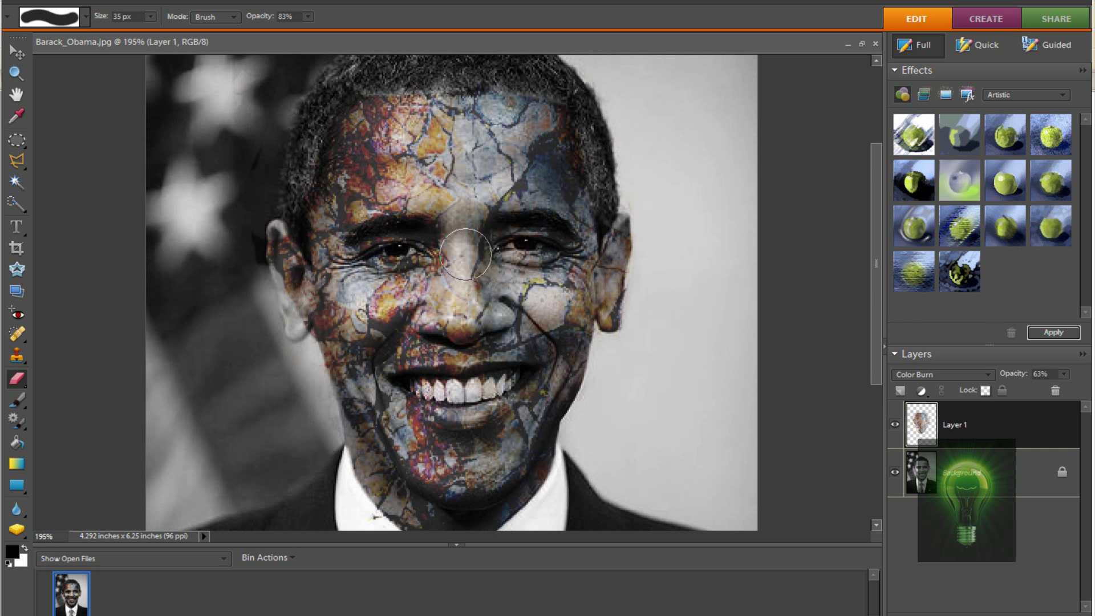
{"action": "left_click", "coordinate": [25, 167]}
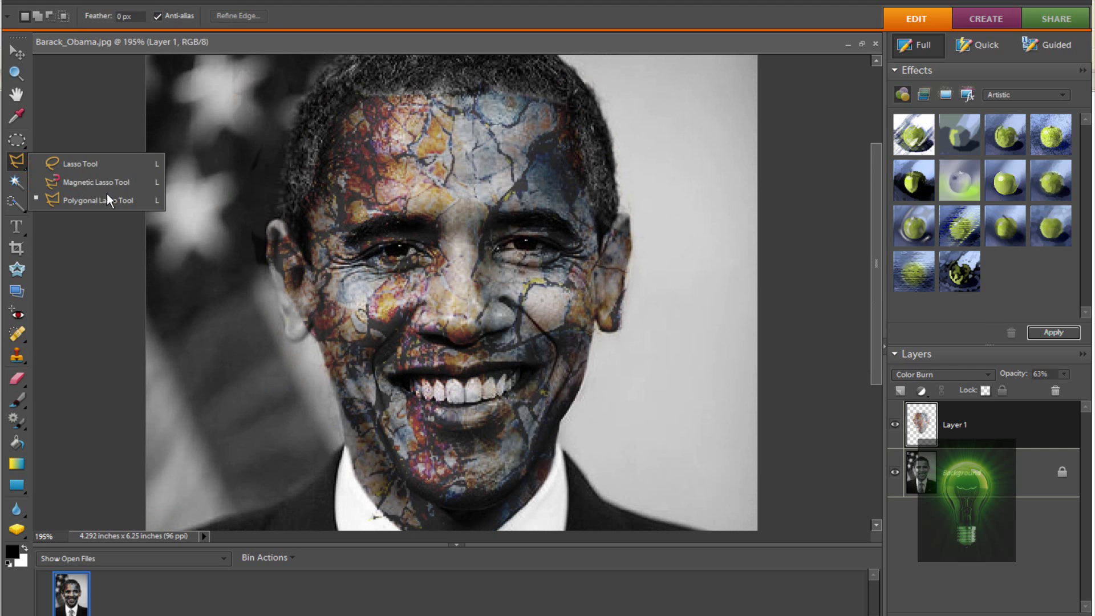
Outline the left eye with the Polygonal Lasso
{"action": "left_click", "coordinate": [91, 200]}
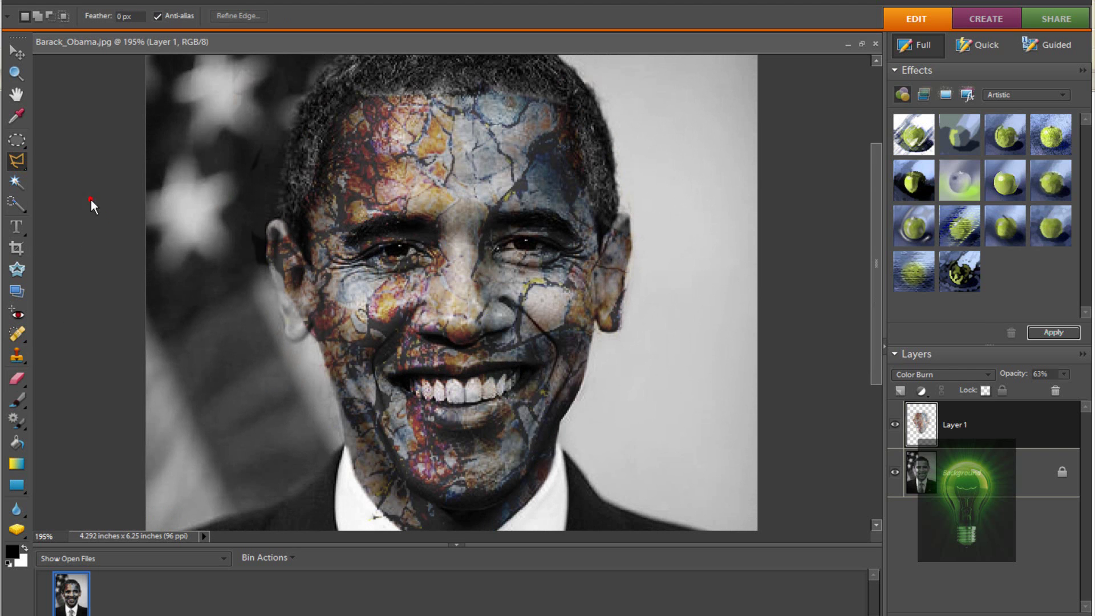
{"action": "left_click", "coordinate": [387, 255]}
{"action": "left_click", "coordinate": [403, 252]}
{"action": "left_click", "coordinate": [411, 247]}
{"action": "left_click", "coordinate": [382, 240]}
Open Hue/Saturation for the selected eye and turn on Colorize (Saturation 25)
{"action": "key", "text": "alt+n"}
{"action": "mouse_move", "coordinate": [334, 107]}
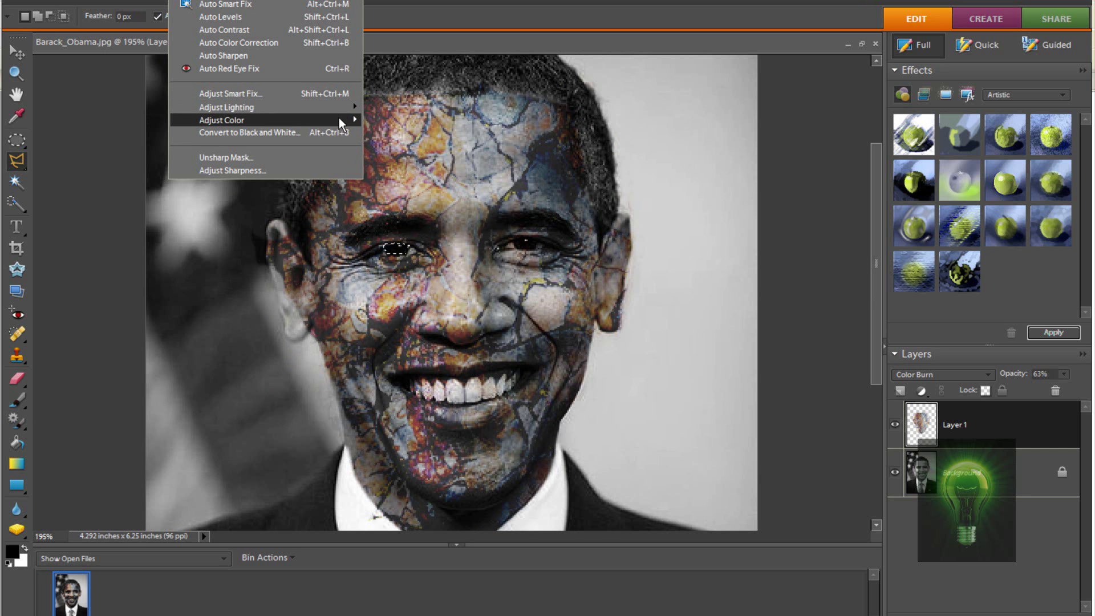
{"action": "left_click", "coordinate": [415, 133]}
{"action": "left_click_drag", "start_coordinate": [733, 198], "coordinate": [771, 198]}
{"action": "left_click", "coordinate": [852, 282]}
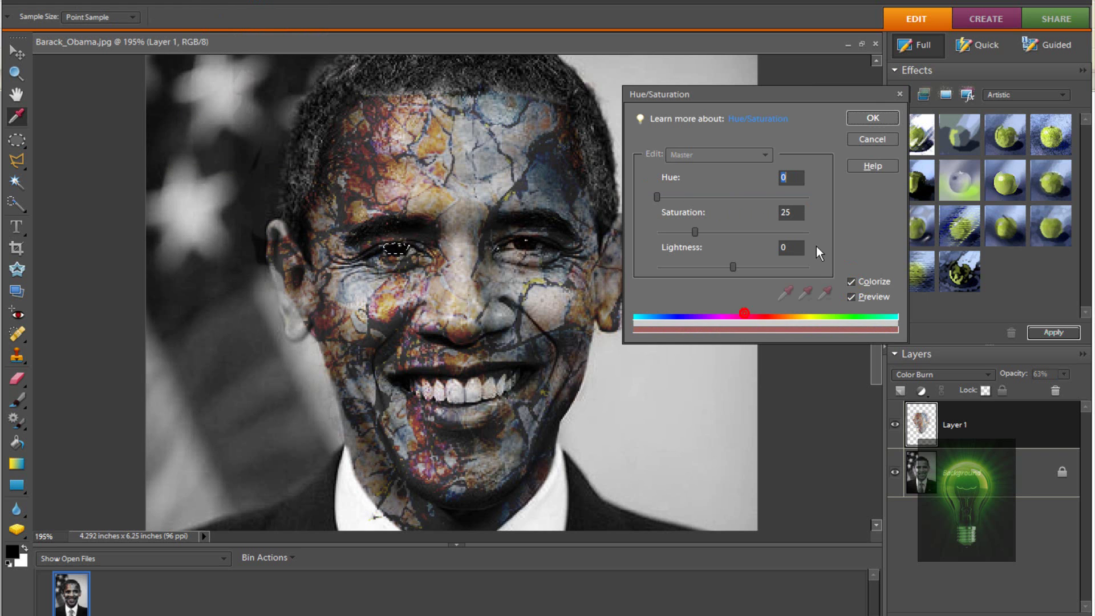
Close Hue/Saturation, set the foreground to ff0000, and Paint Bucket-fill the left eye selection red
{"action": "left_click", "coordinate": [901, 94]}
{"action": "left_click", "coordinate": [17, 446]}
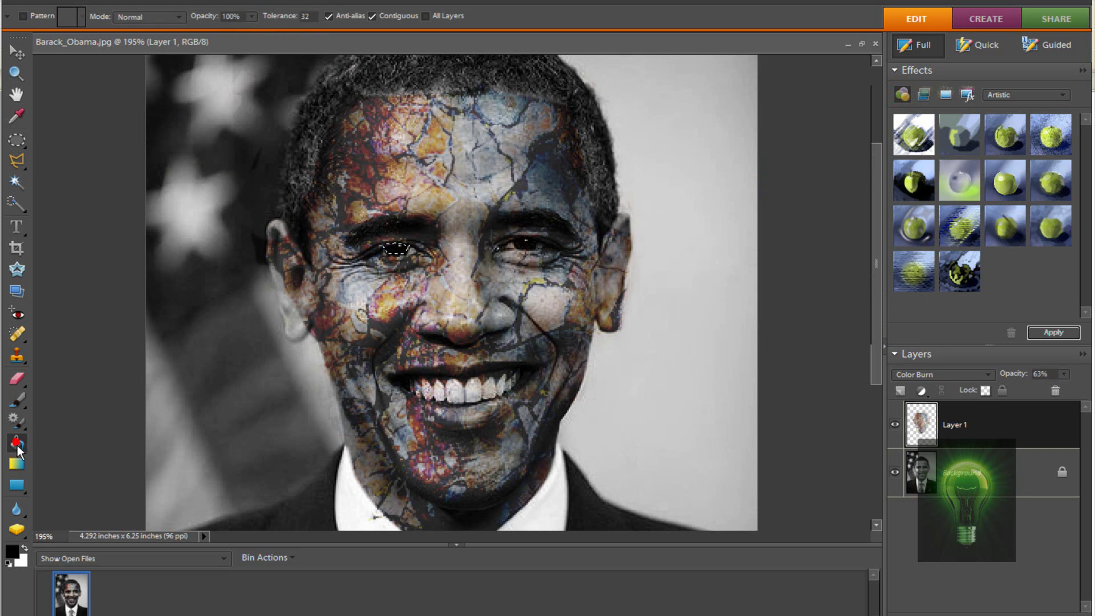
{"action": "left_click", "coordinate": [12, 553]}
{"action": "left_click", "coordinate": [587, 354]}
{"action": "left_click_drag", "start_coordinate": [590, 350], "coordinate": [577, 161]}
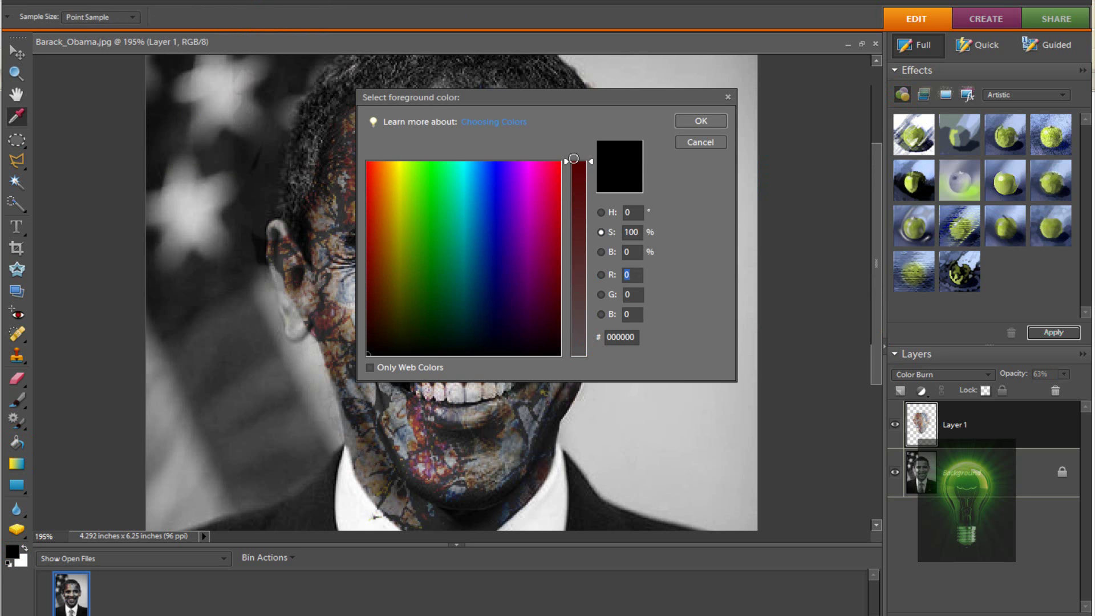
{"action": "left_click", "coordinate": [391, 208]}
{"action": "left_click_drag", "start_coordinate": [406, 213], "coordinate": [354, 150]}
{"action": "left_click", "coordinate": [692, 122]}
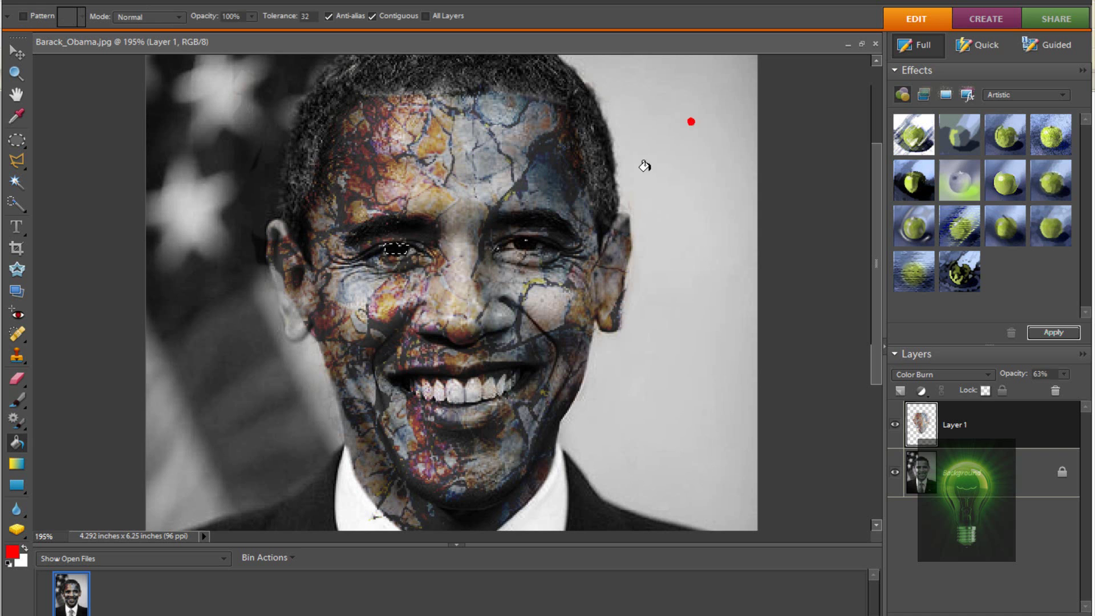
{"action": "left_click", "coordinate": [395, 247]}
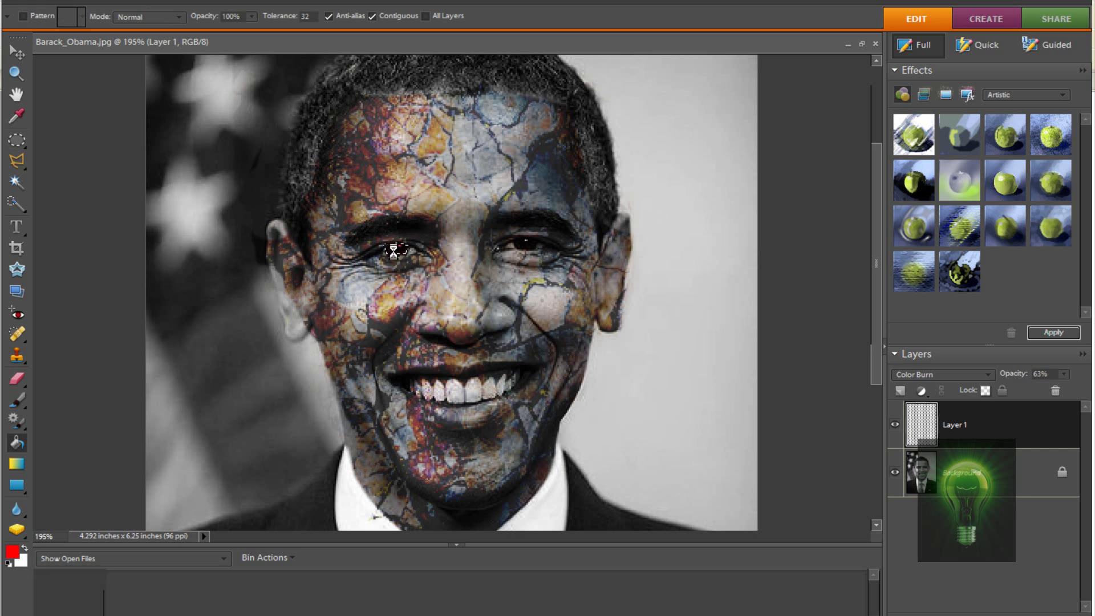
Switch the Brush tool to the Impressionist Brush from its tool flyout
{"action": "left_click", "coordinate": [23, 398]}
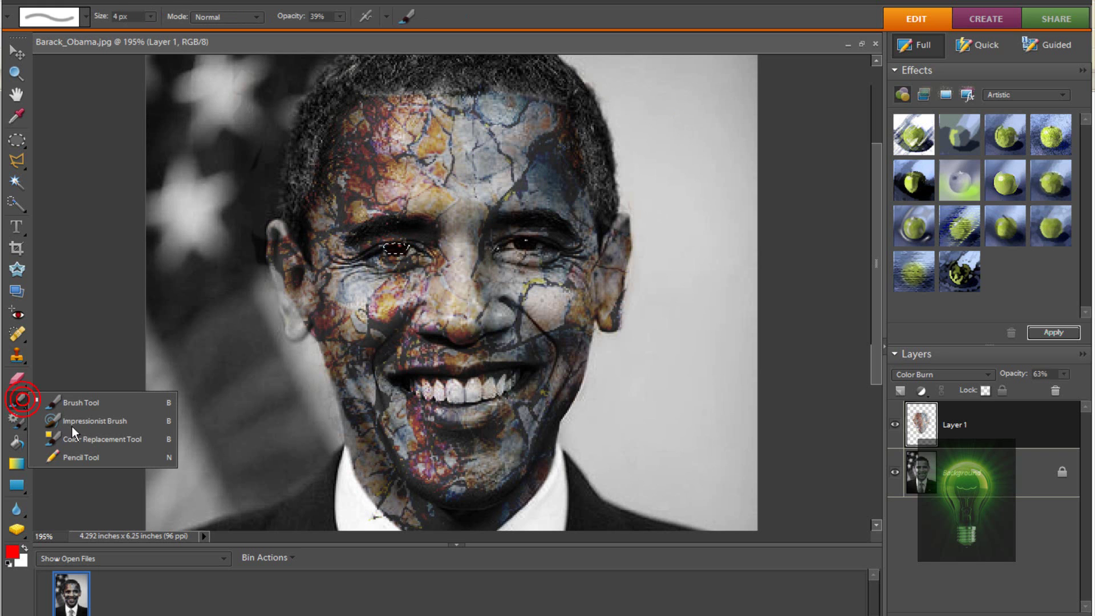
{"action": "left_click", "coordinate": [100, 420]}
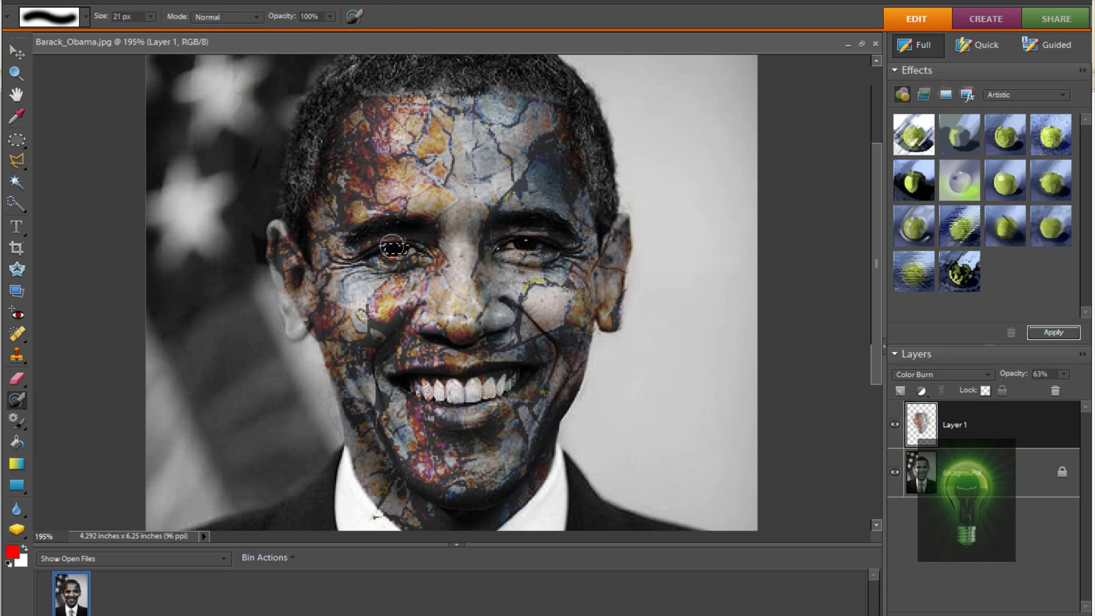
{"action": "scroll", "coordinate": [325, 457], "scroll_direction": "down", "scroll_amount": 2}
{"action": "scroll", "coordinate": [324, 462], "scroll_direction": "up", "scroll_amount": 3}
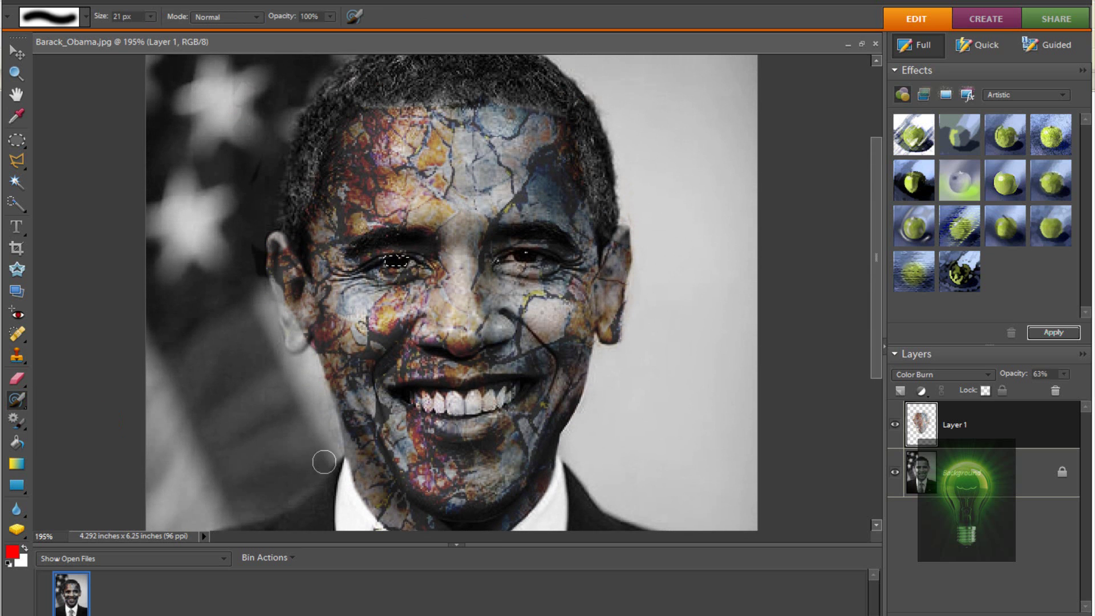
{"action": "scroll", "coordinate": [324, 462], "scroll_direction": "down", "scroll_amount": 1}
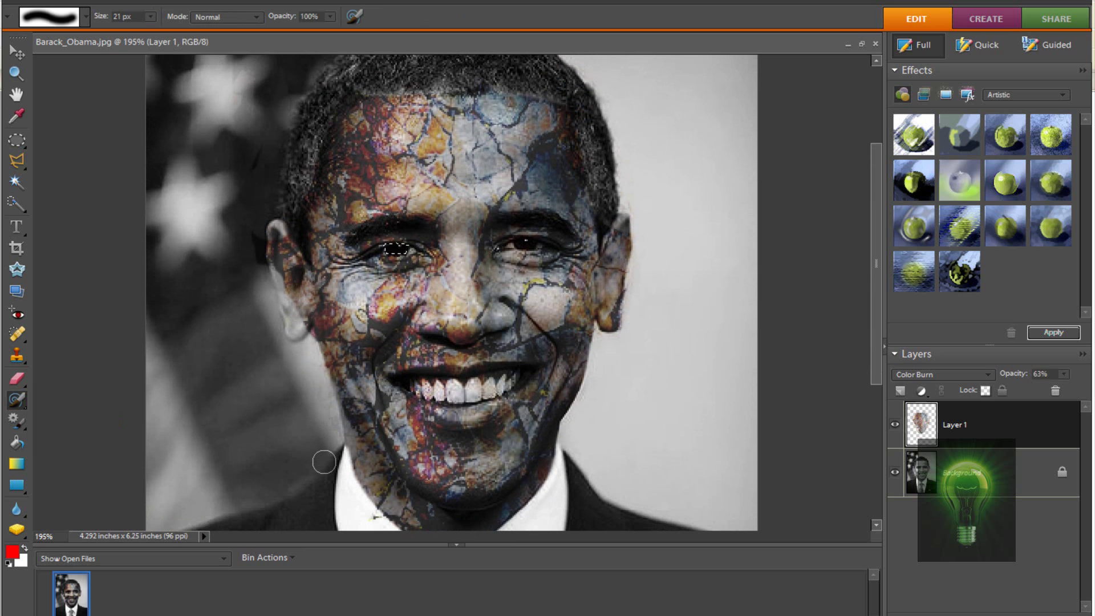
{"action": "scroll", "coordinate": [324, 462], "scroll_direction": "up", "scroll_amount": 1}
{"action": "scroll", "coordinate": [324, 462], "scroll_direction": "down", "scroll_amount": 2}
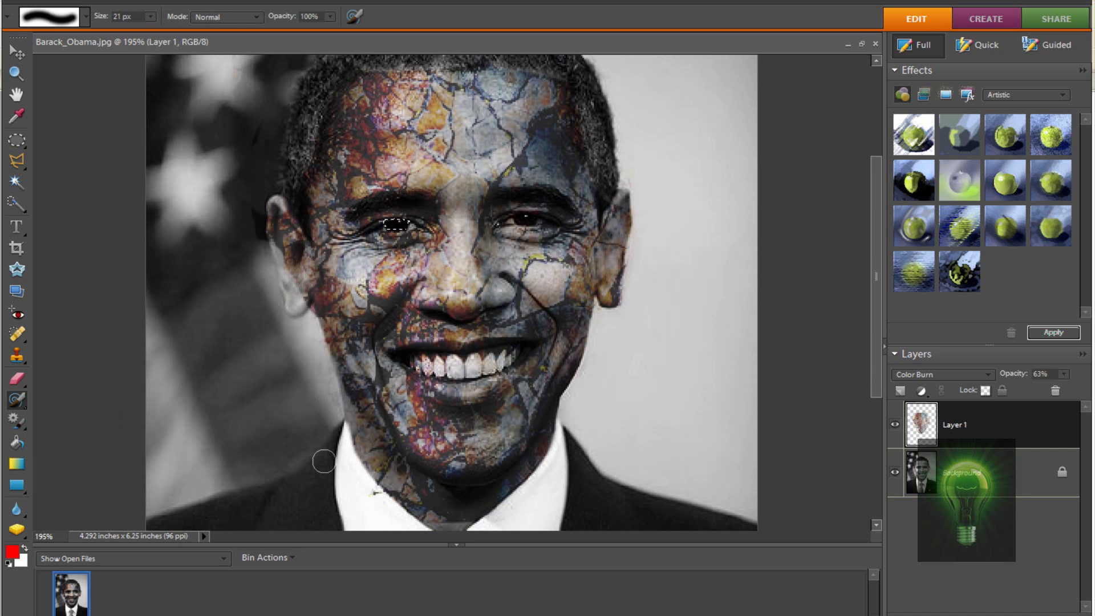